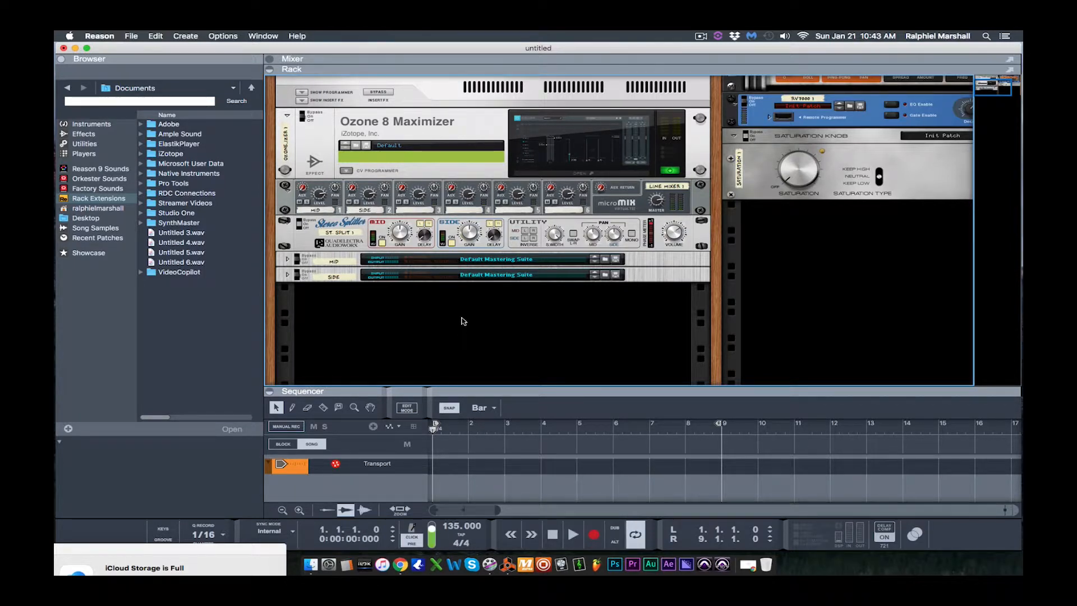
- Create a Combinator in the empty rack space below the MID and SIDE mastering Combinators
{"action": "right_click", "coordinate": [464, 315]}
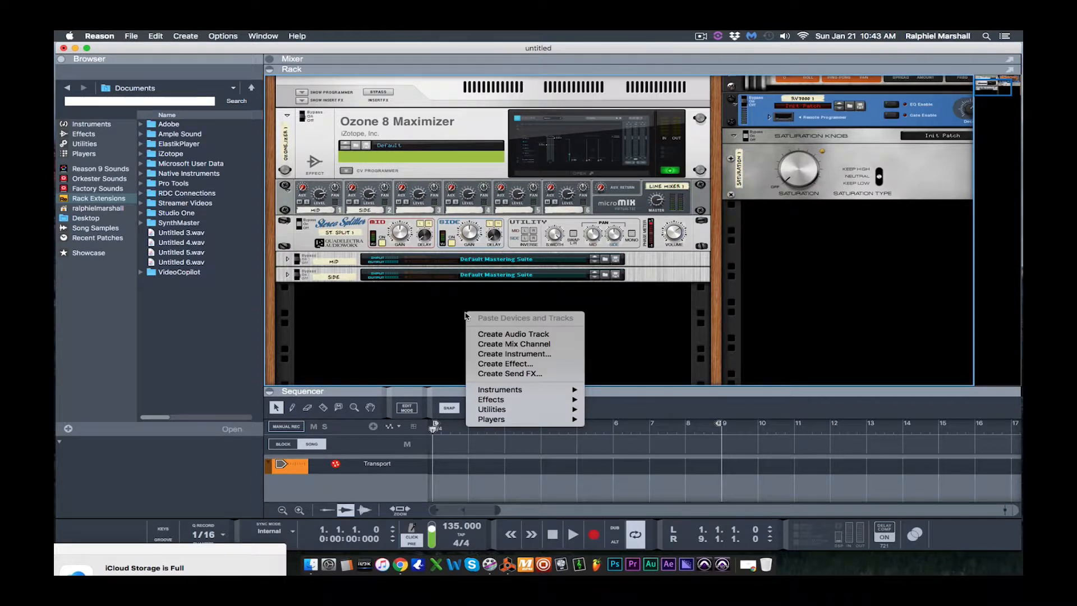
{"action": "mouse_move", "coordinate": [498, 411]}
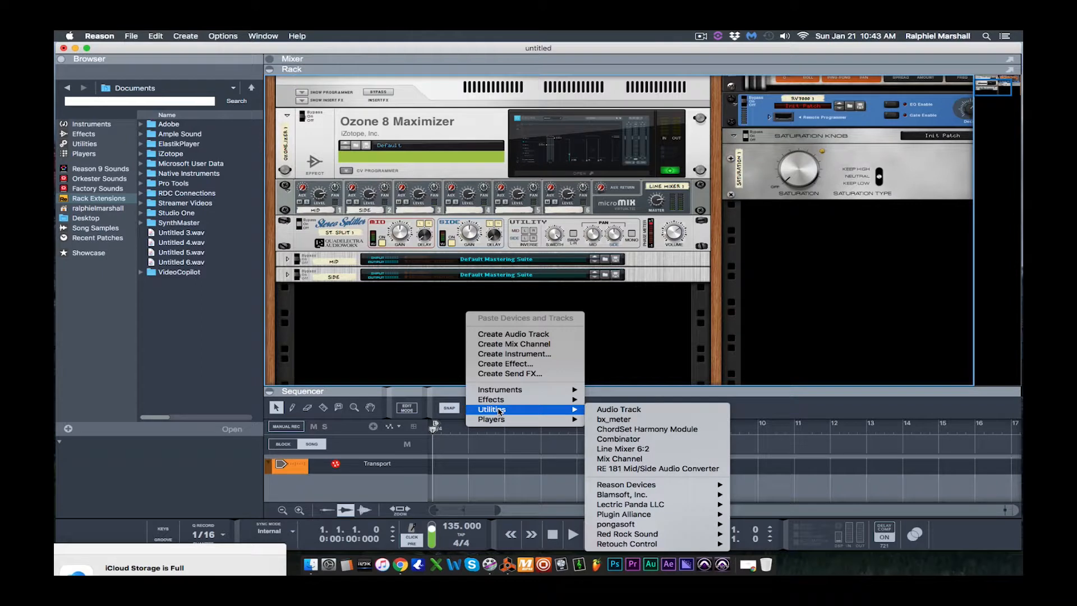
{"action": "left_click", "coordinate": [627, 439]}
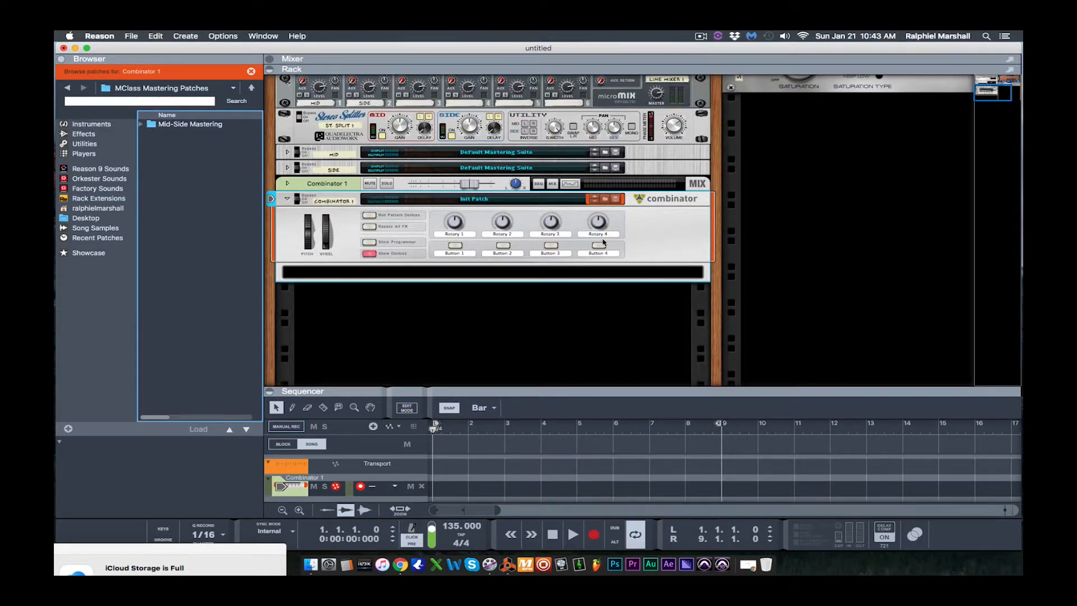
- Add a Line Mixer 6:2 inside the new Combinator and check its cabling on the back of the rack
{"action": "left_click", "coordinate": [415, 273]}
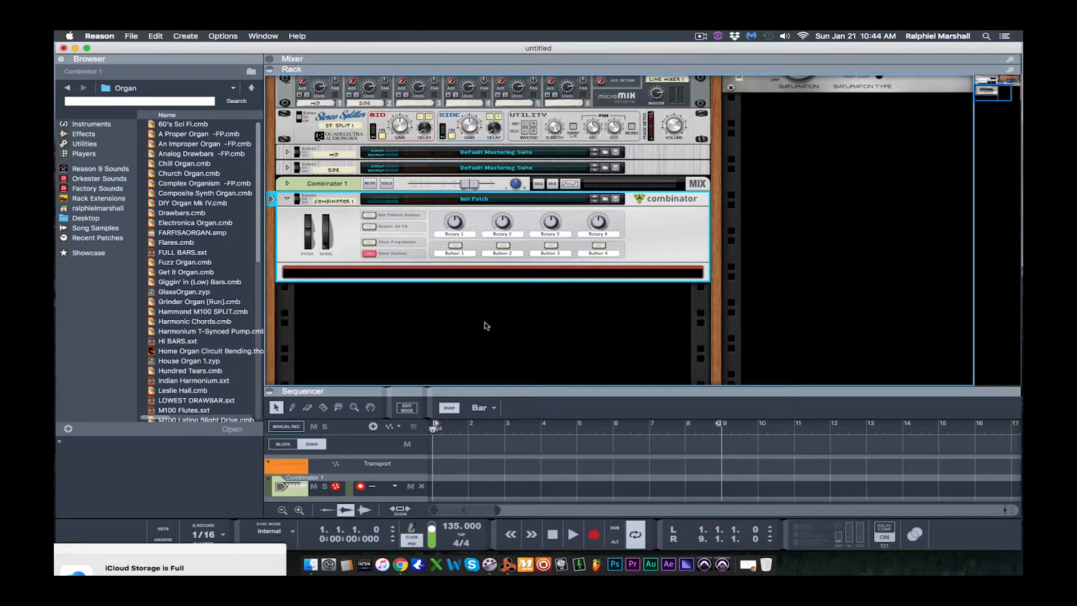
{"action": "right_click", "coordinate": [487, 274]}
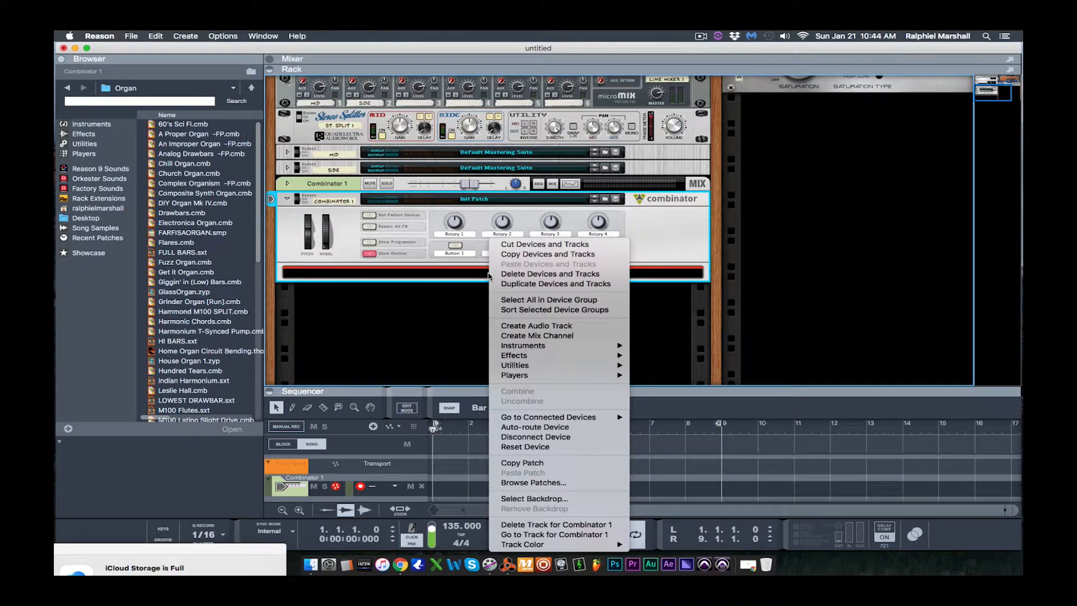
{"action": "mouse_move", "coordinate": [526, 367]}
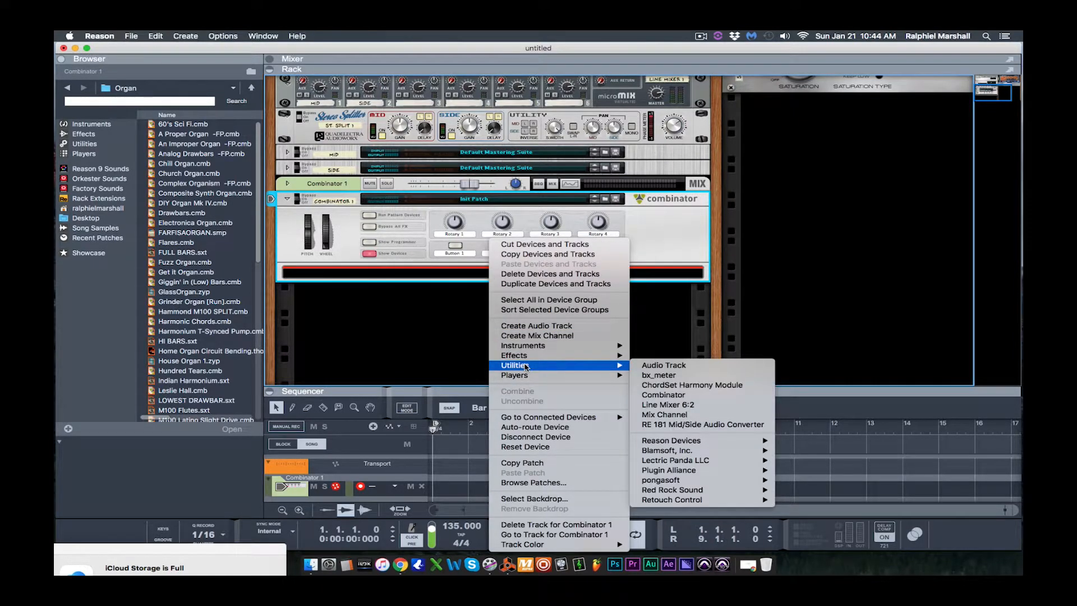
{"action": "left_click", "coordinate": [656, 406]}
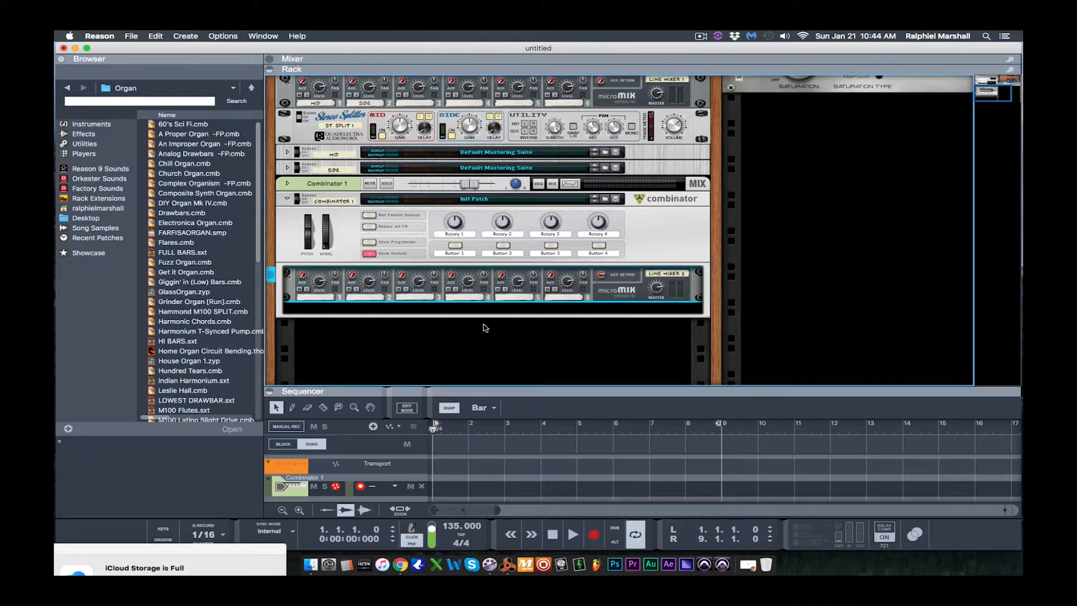
{"action": "key", "text": "Tab"}
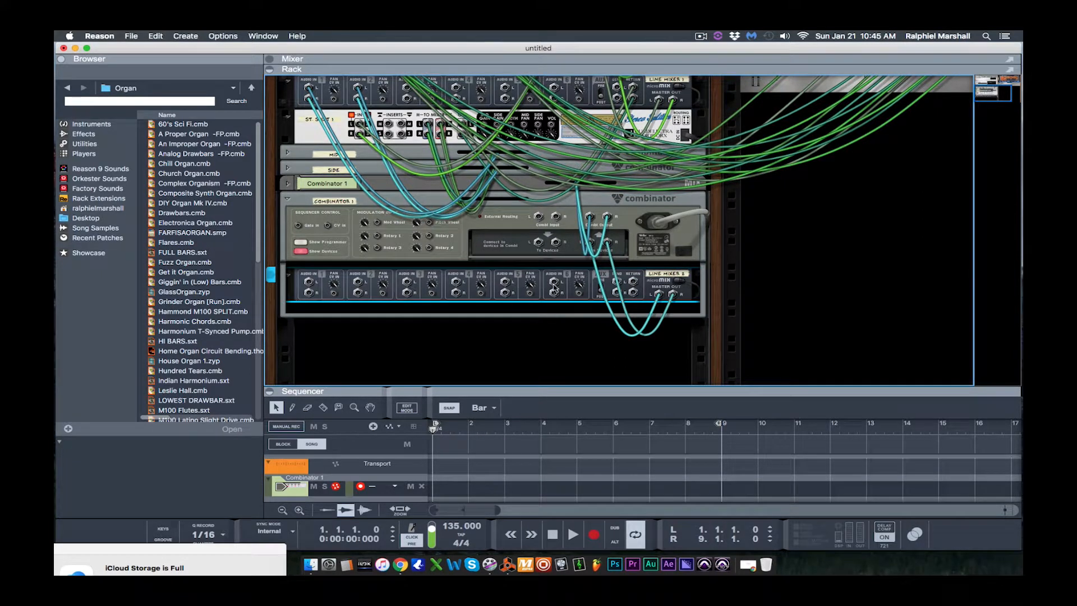
{"action": "key", "text": "Tab"}
- Add the Lounge Lizard EP-4 instrument inside the Combinator, directly below the line mixer
{"action": "left_click", "coordinate": [499, 313]}
{"action": "left_click", "coordinate": [85, 124]}
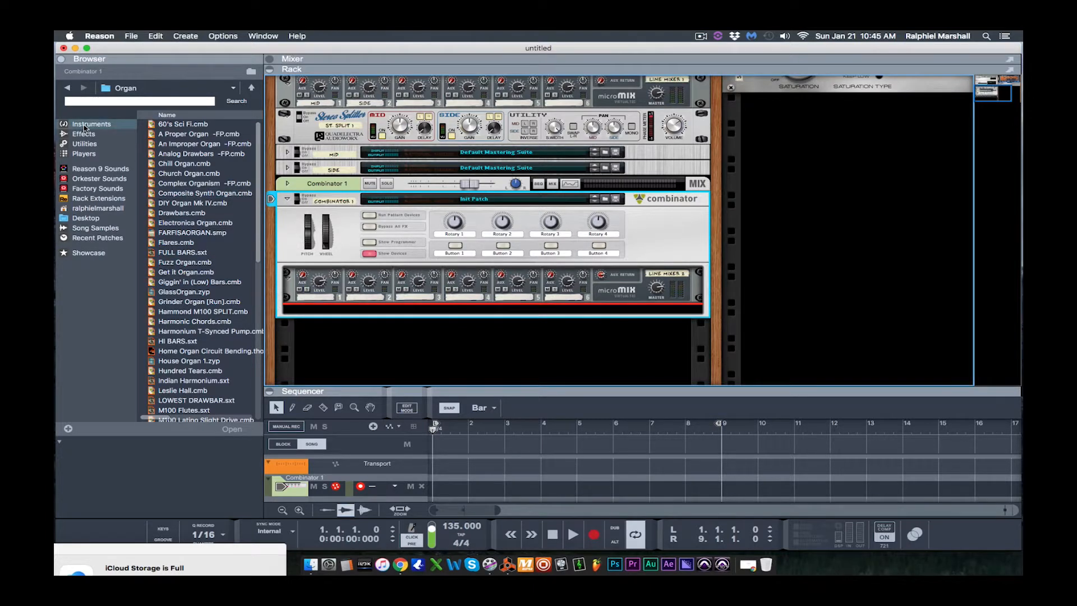
{"action": "left_click", "coordinate": [200, 205]}
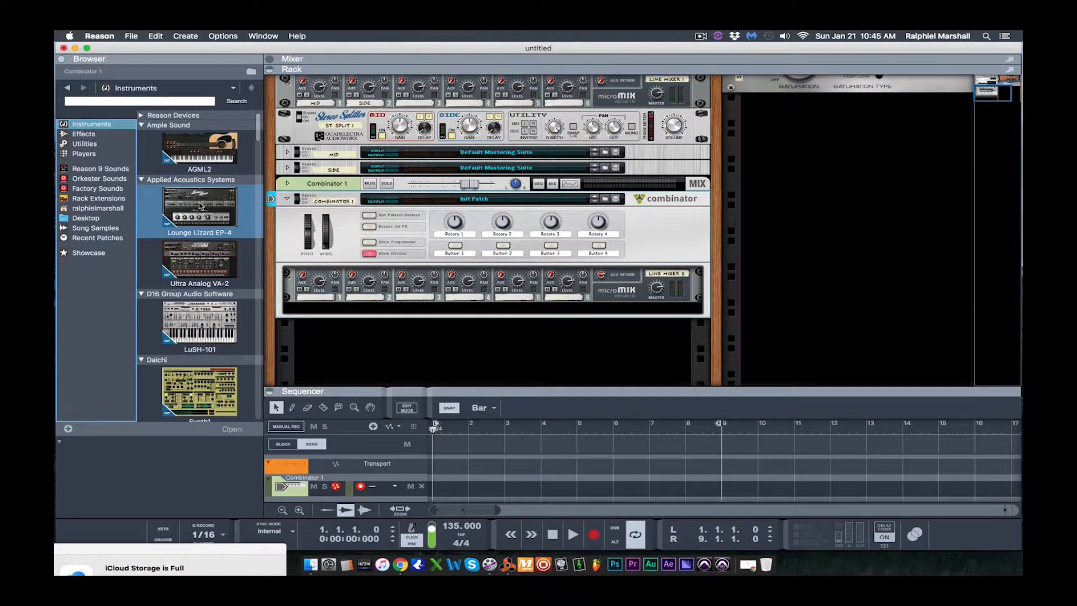
{"action": "left_click_drag", "start_coordinate": [199, 205], "coordinate": [490, 308]}
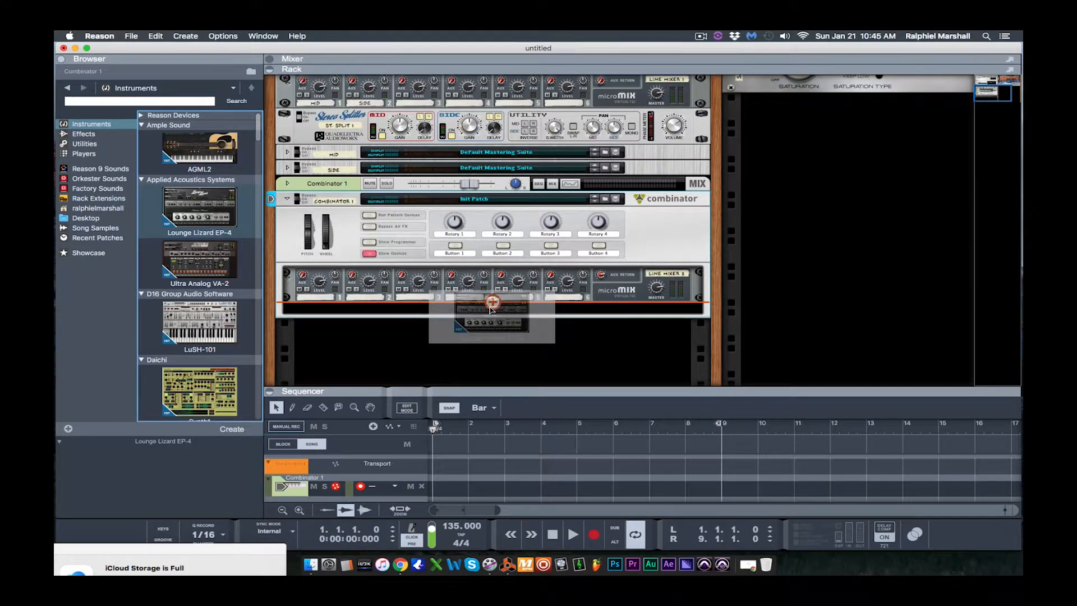
{"action": "left_click_drag", "start_coordinate": [490, 309], "coordinate": [488, 311]}
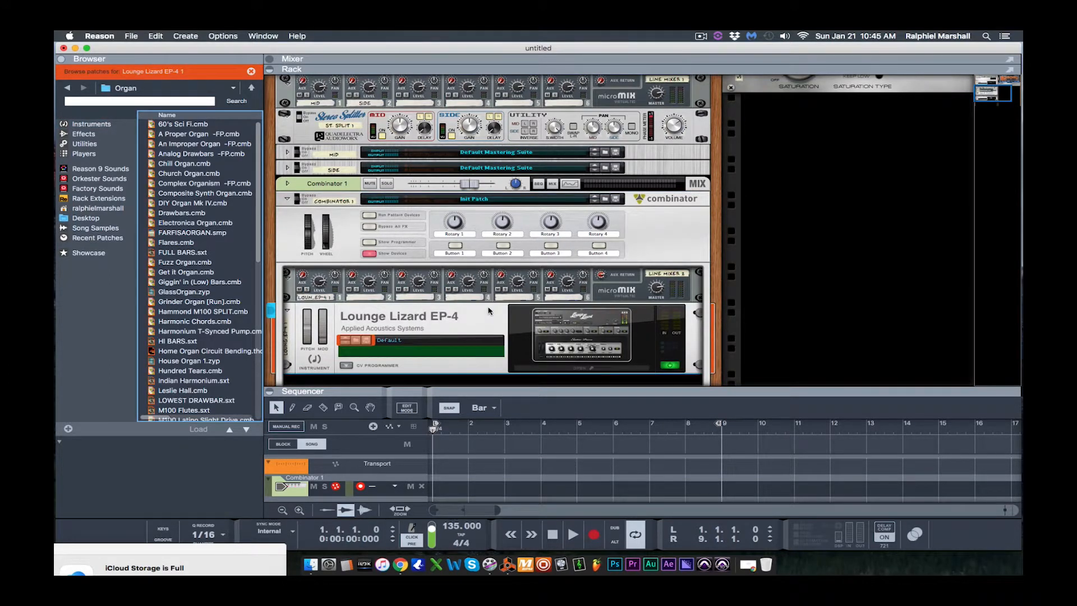
{"action": "scroll", "coordinate": [487, 312], "scroll_direction": "down", "scroll_amount": 3}
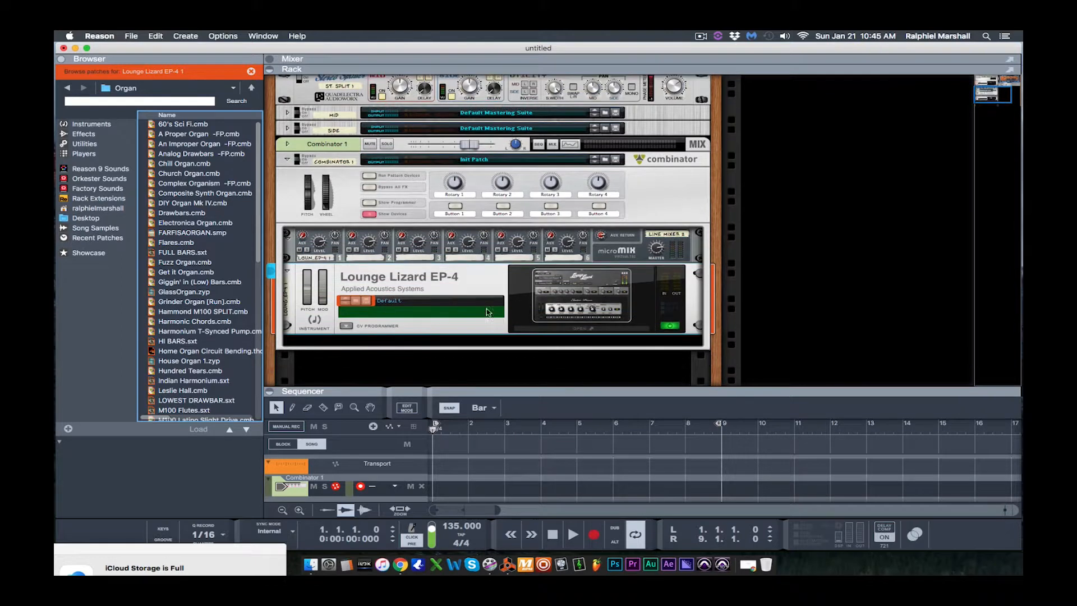
- Open the Lounge Lizard EP-4 editor and select the bank 7 - Electronica and Warped
{"action": "left_click", "coordinate": [578, 305]}
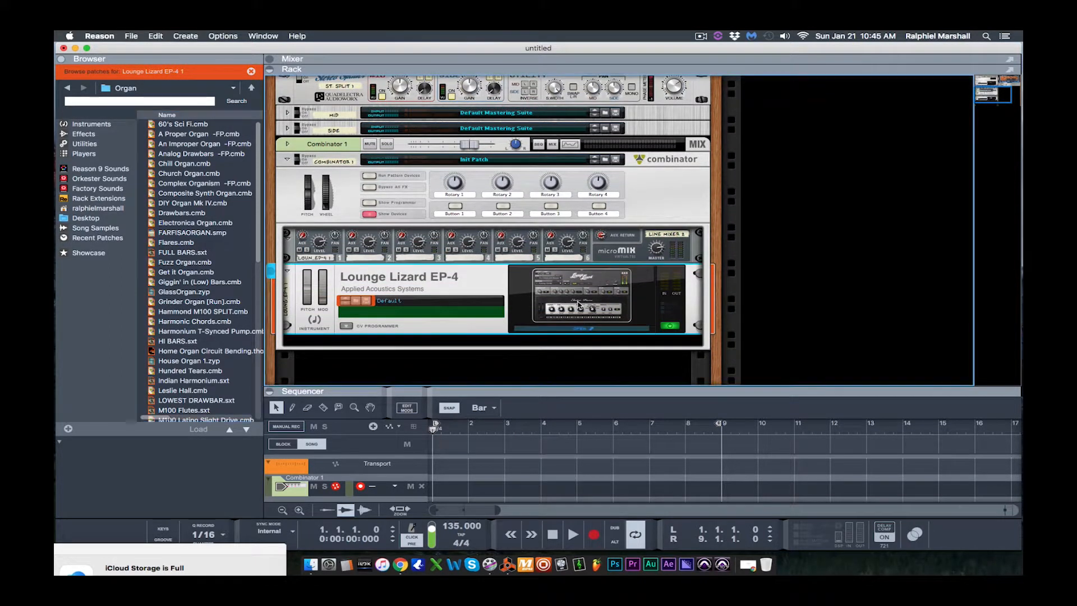
{"action": "left_click", "coordinate": [578, 305]}
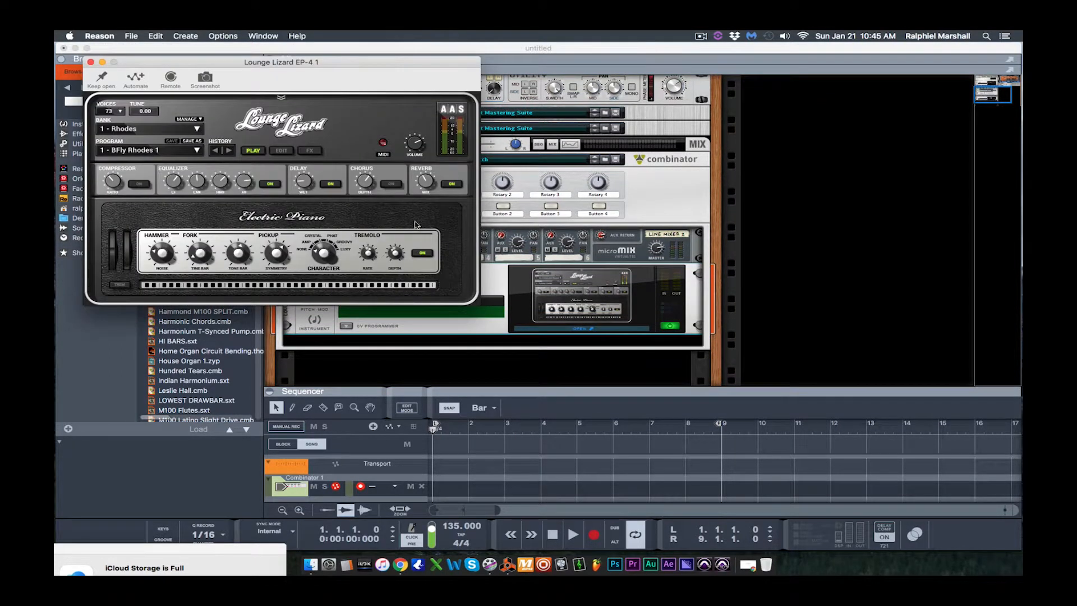
{"action": "left_click", "coordinate": [91, 62]}
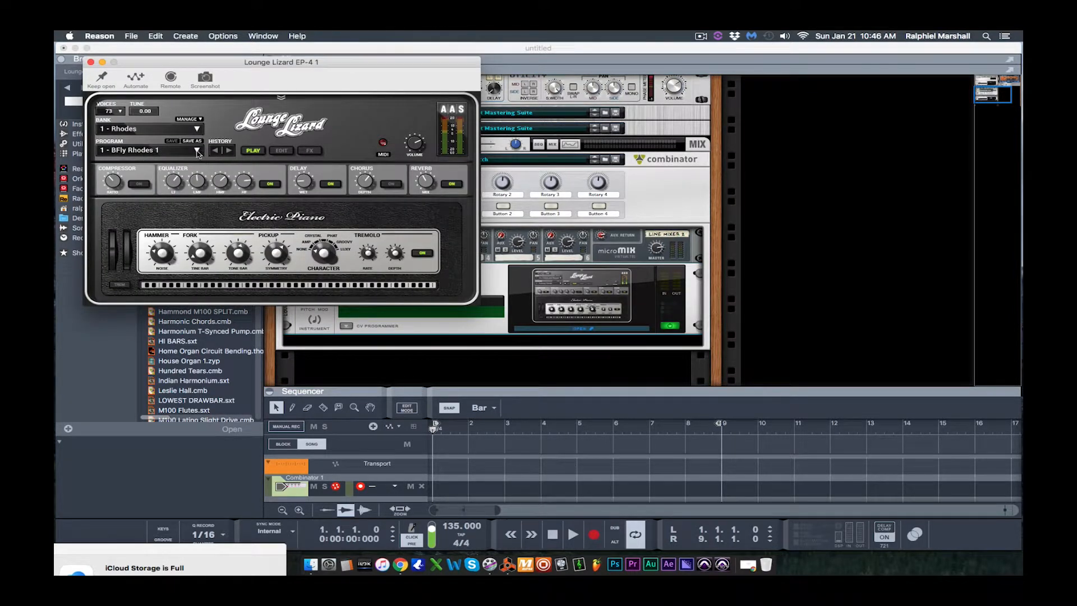
{"action": "left_click", "coordinate": [196, 151]}
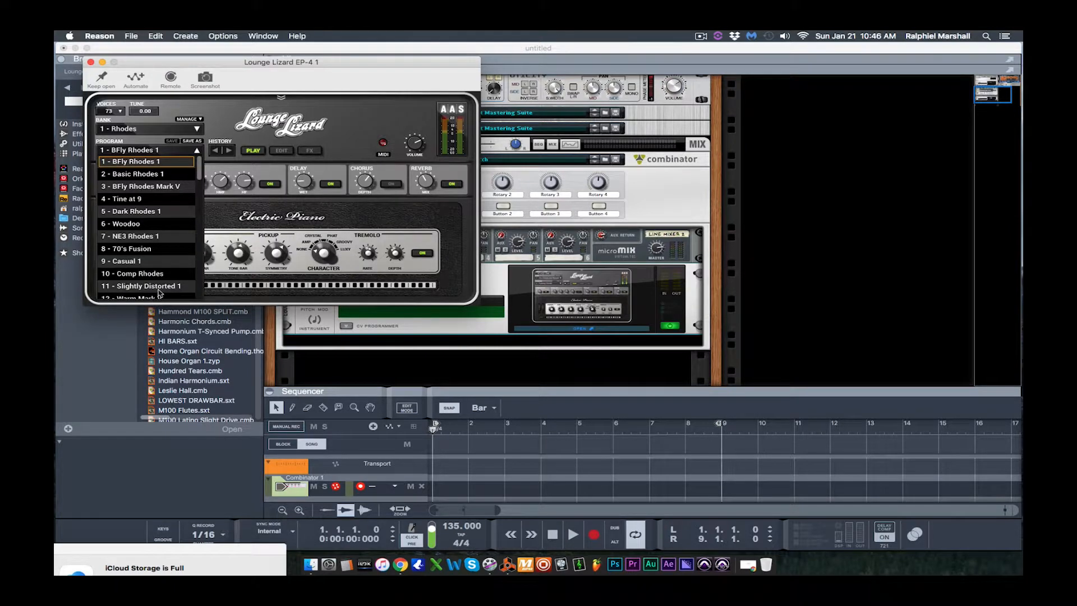
{"action": "scroll", "coordinate": [158, 290], "scroll_direction": "down", "scroll_amount": 3}
{"action": "scroll", "coordinate": [159, 292], "scroll_direction": "up", "scroll_amount": 3}
{"action": "left_click", "coordinate": [177, 130]}
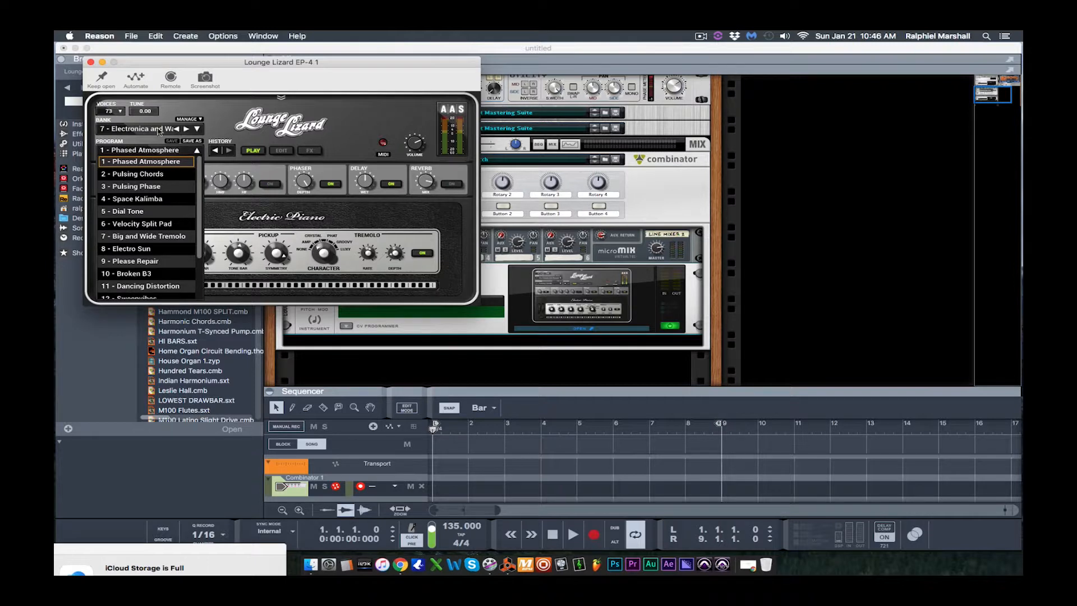
{"action": "left_click", "coordinate": [142, 130]}
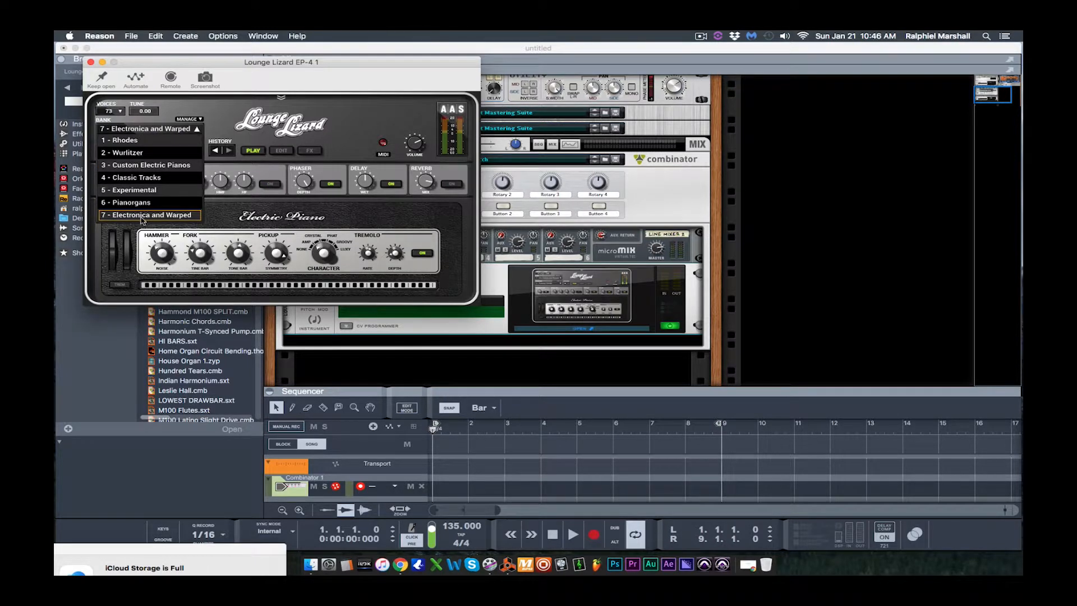
{"action": "left_click", "coordinate": [147, 216]}
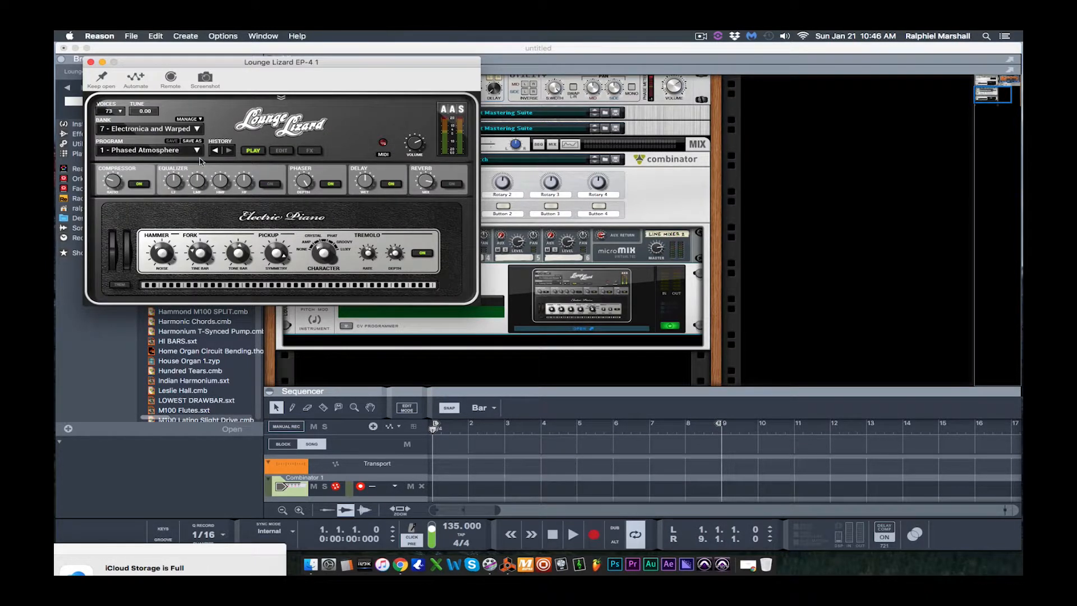
- Load the program 2 - Pulsing Chords in Lounge Lizard and close its editor
{"action": "left_click", "coordinate": [186, 151]}
{"action": "left_click", "coordinate": [168, 153]}
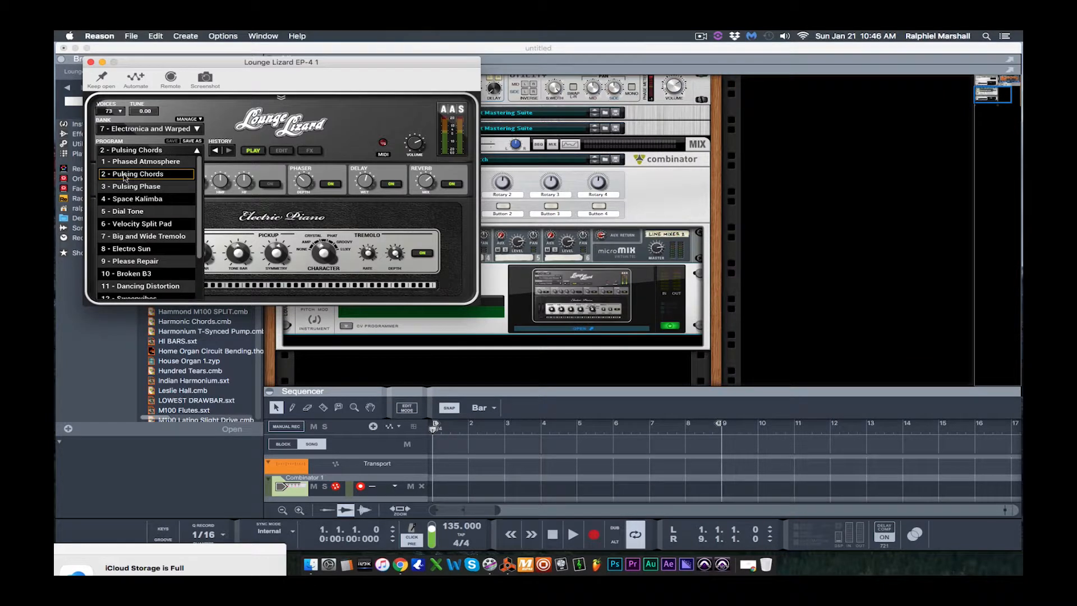
{"action": "left_click", "coordinate": [125, 174]}
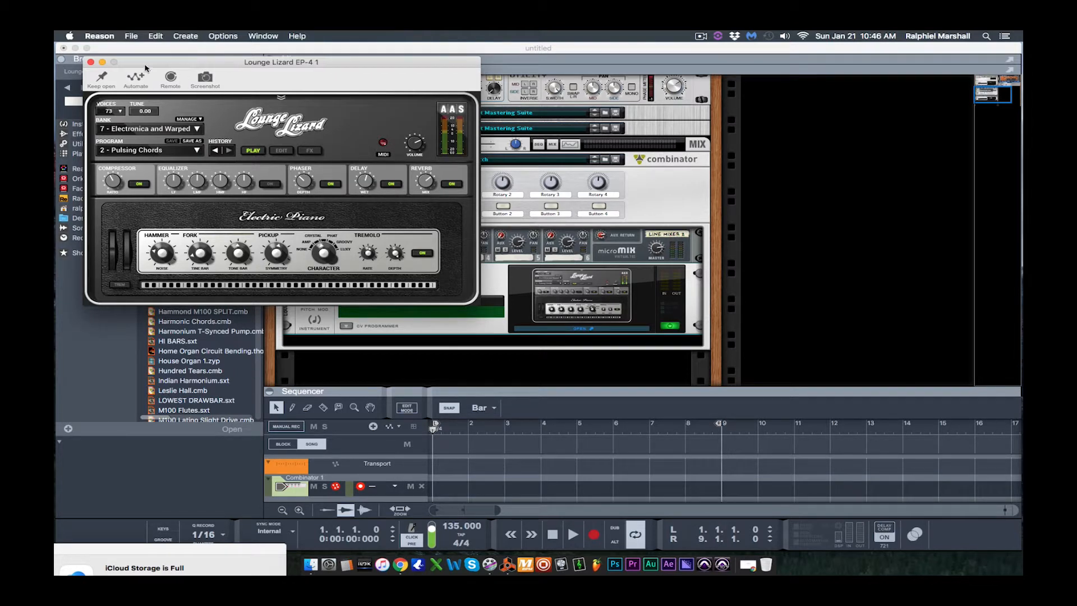
{"action": "left_click", "coordinate": [90, 62]}
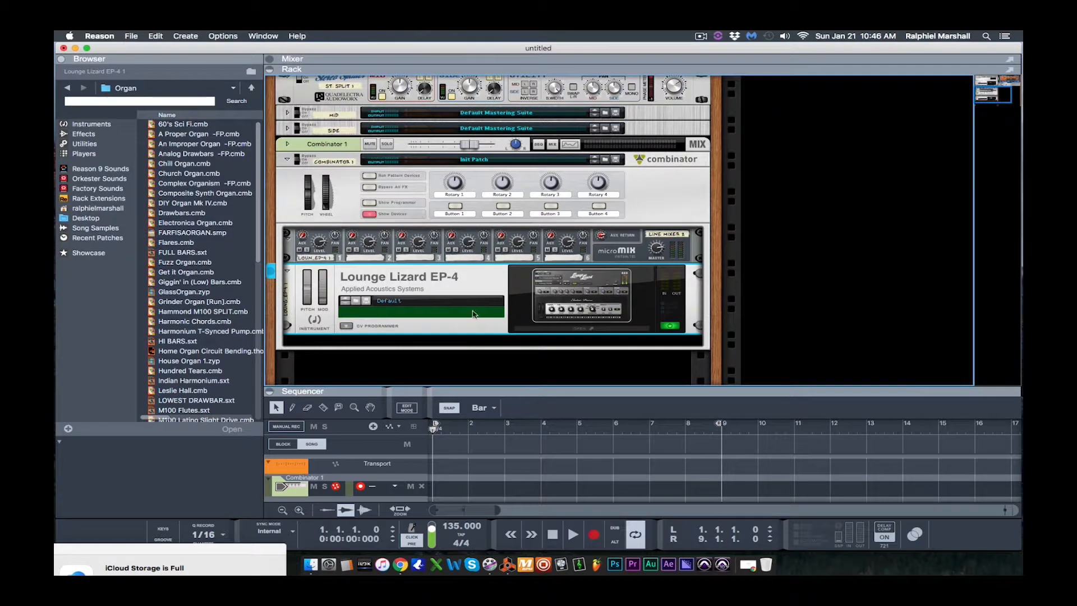
- Add the Massive instrument inside the Combinator, directly below Lounge Lizard EP-4
{"action": "scroll", "coordinate": [464, 314], "scroll_direction": "down", "scroll_amount": 2}
{"action": "left_click", "coordinate": [466, 296]}
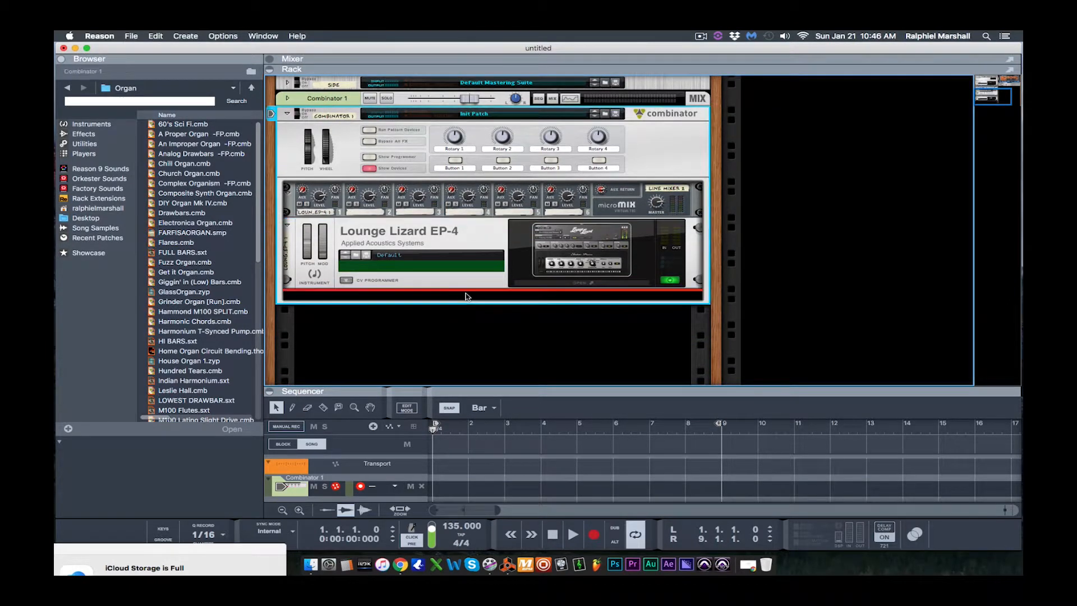
{"action": "left_click", "coordinate": [143, 184]}
{"action": "left_click", "coordinate": [99, 129]}
{"action": "left_click_drag", "start_coordinate": [206, 337], "coordinate": [363, 305]}
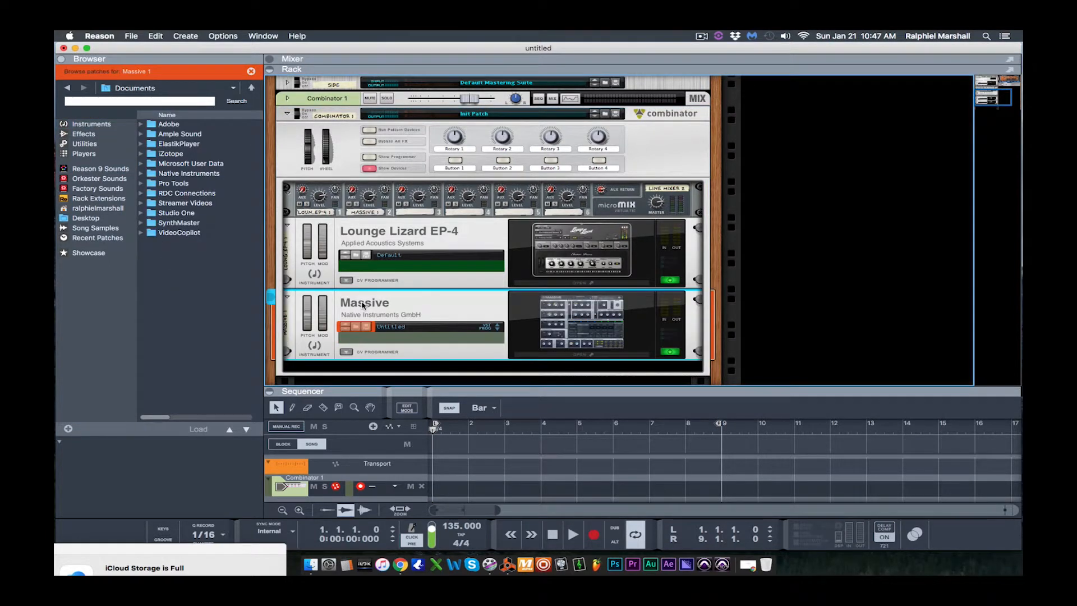
- Open Massive's preset browser and search its sounds for "pad"
{"action": "left_click", "coordinate": [588, 323]}
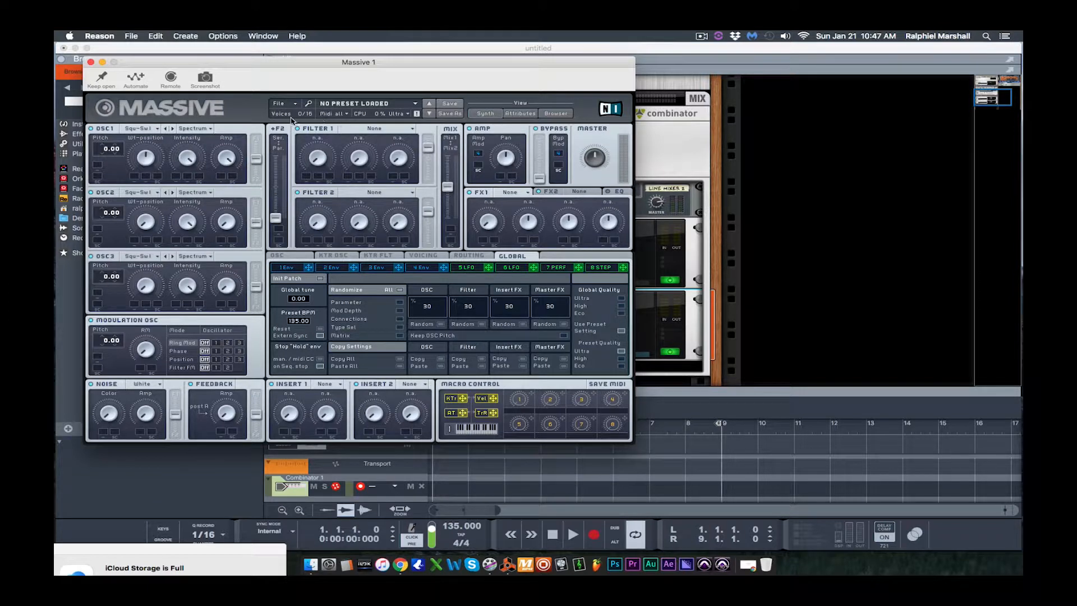
{"action": "left_click", "coordinate": [555, 114]}
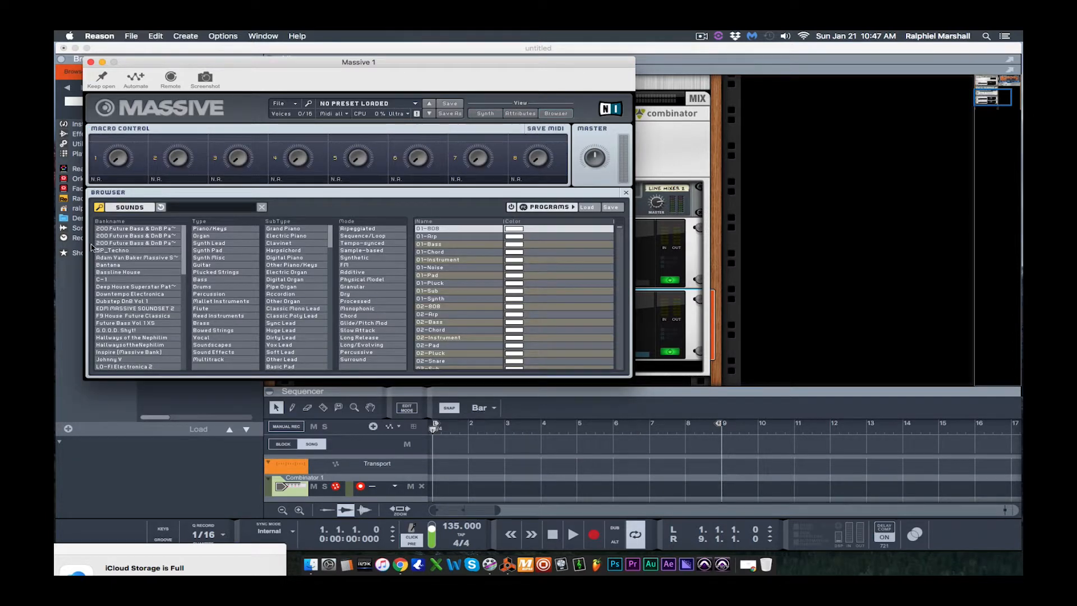
{"action": "mouse_move", "coordinate": [184, 234]}
{"action": "left_mouse_down"}
{"action": "mouse_move", "coordinate": [184, 352]}
{"action": "mouse_move", "coordinate": [189, 247]}
{"action": "left_mouse_up"}
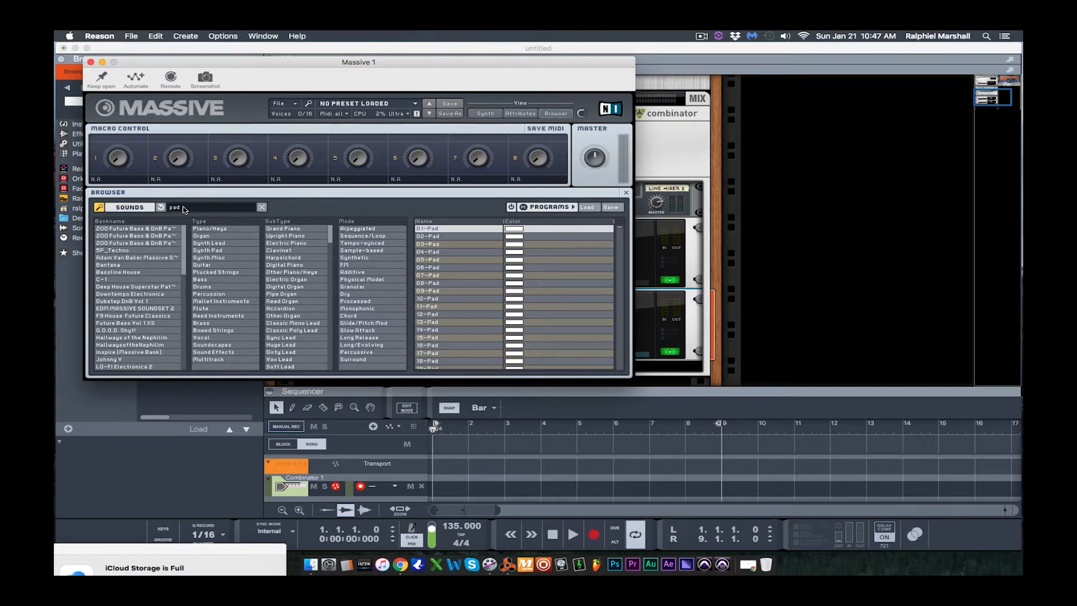
- Load the Dead Cloud preset from the filtered sound list in Massive
{"action": "scroll", "coordinate": [474, 290], "scroll_direction": "down", "scroll_amount": 5}
{"action": "scroll", "coordinate": [474, 289], "scroll_direction": "down", "scroll_amount": 15}
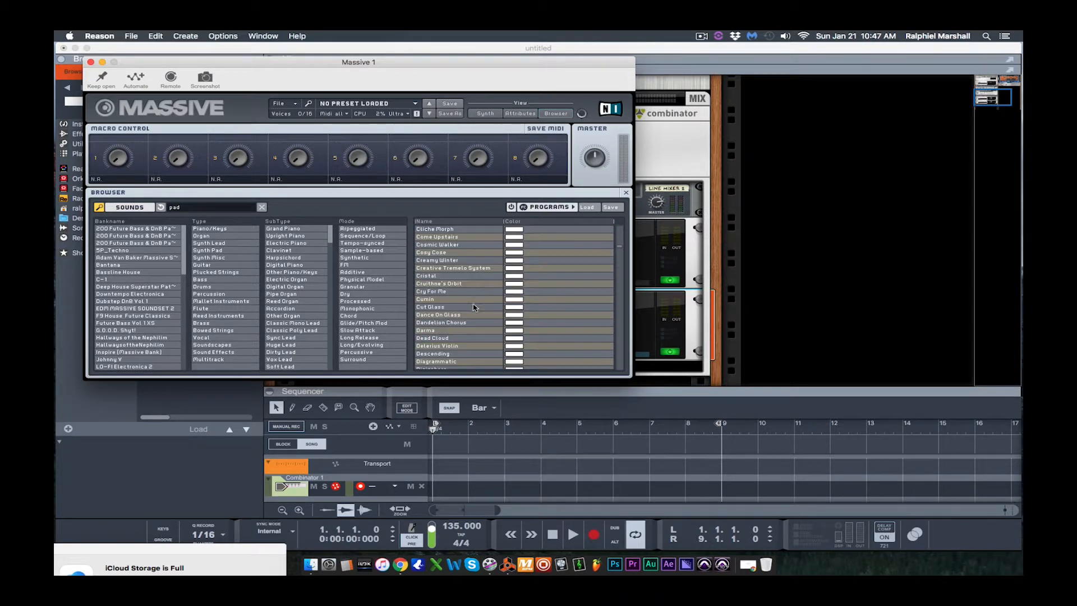
{"action": "scroll", "coordinate": [475, 305], "scroll_direction": "down", "scroll_amount": 3}
{"action": "left_click", "coordinate": [472, 295]}
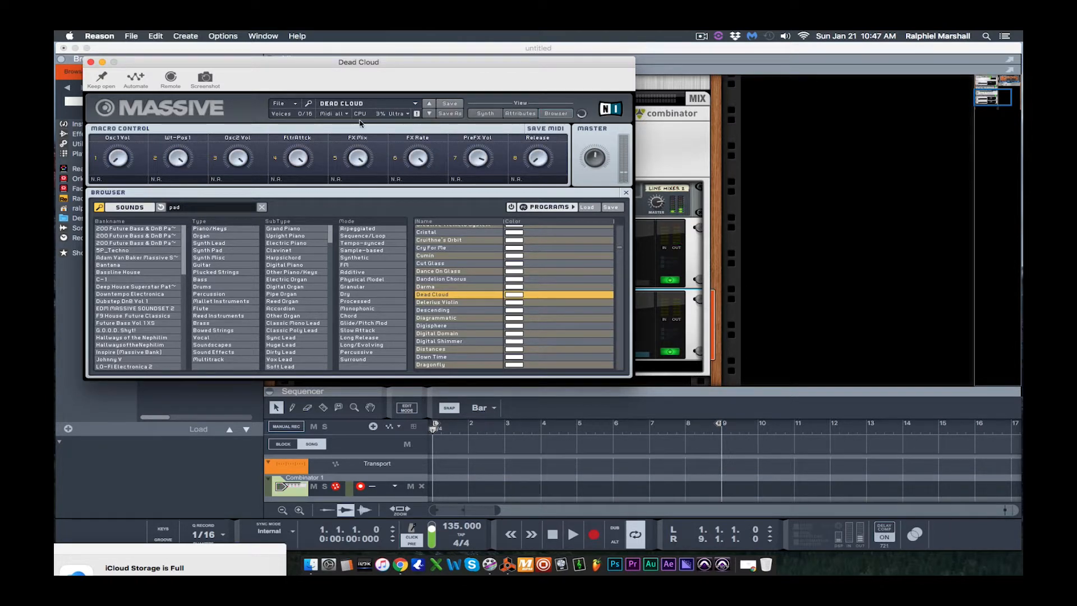
- Mute the Lounge Lizard channel on the Combinator's line mixer, moving the Massive window aside to reach it
{"action": "left_click_drag", "start_coordinate": [255, 62], "coordinate": [299, 293]}
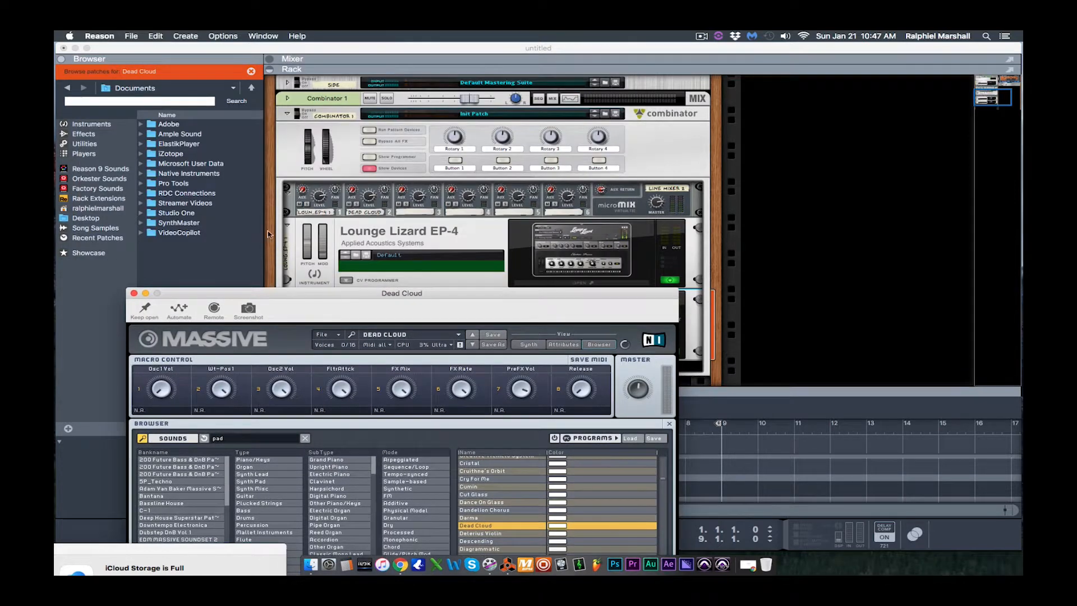
{"action": "left_click", "coordinate": [302, 212]}
{"action": "left_click", "coordinate": [571, 326]}
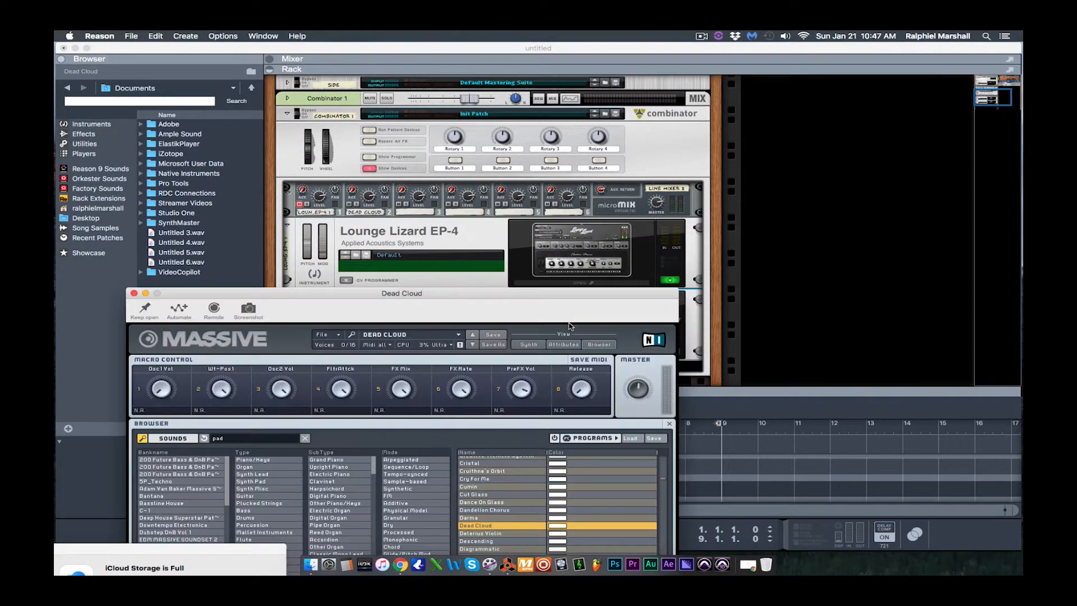
{"action": "left_click_drag", "start_coordinate": [431, 295], "coordinate": [441, 163]}
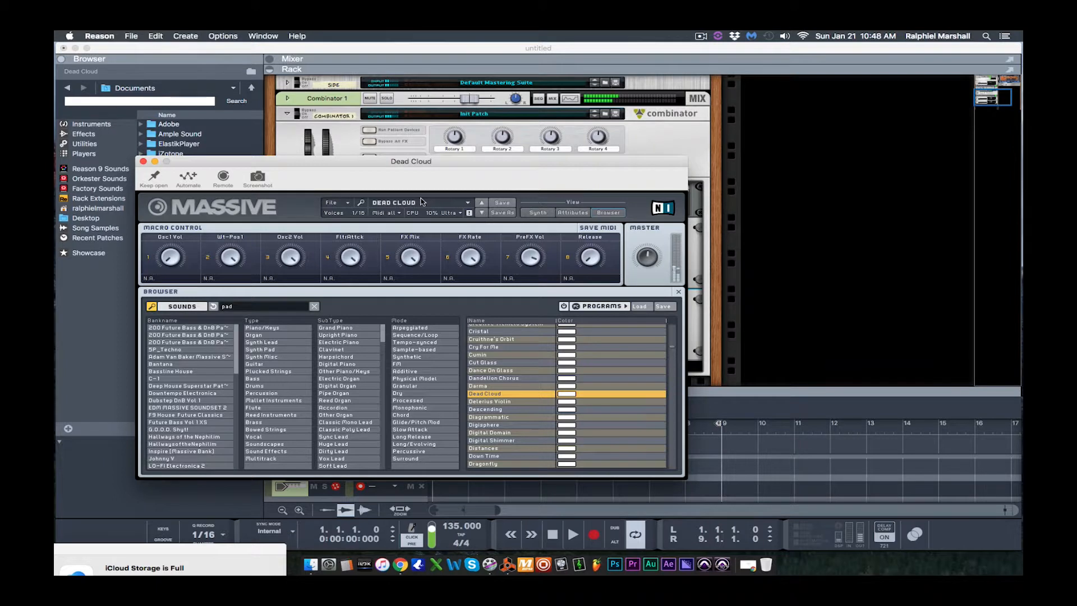
- Load the Dreamizer preset from the filtered sound list in Massive and close its window
{"action": "left_click", "coordinate": [537, 402]}
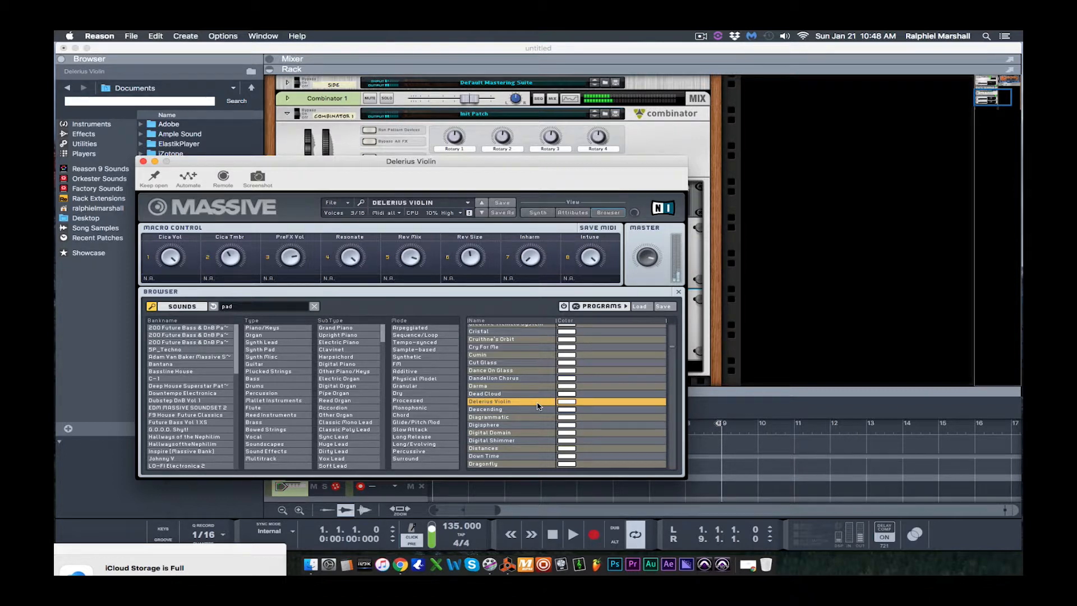
{"action": "scroll", "coordinate": [568, 370], "scroll_direction": "down", "scroll_amount": 3}
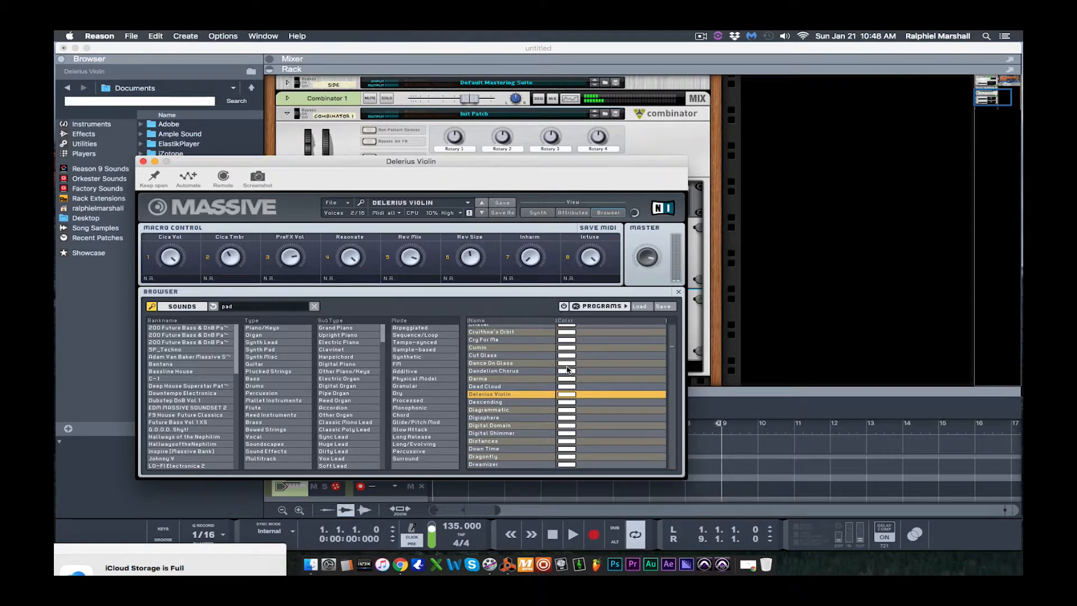
{"action": "left_click", "coordinate": [524, 421]}
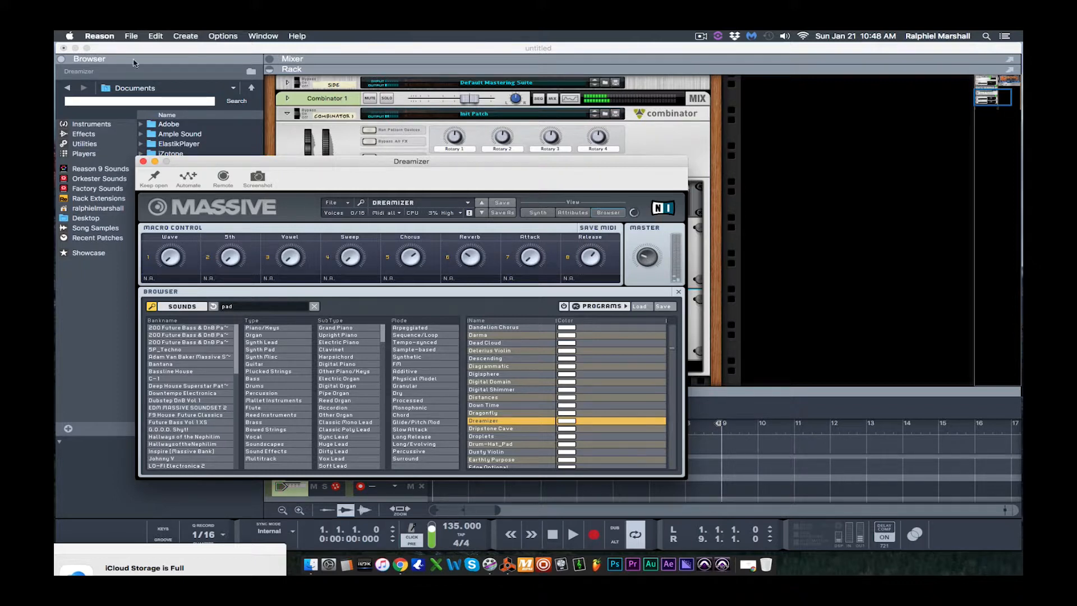
{"action": "left_click", "coordinate": [144, 162]}
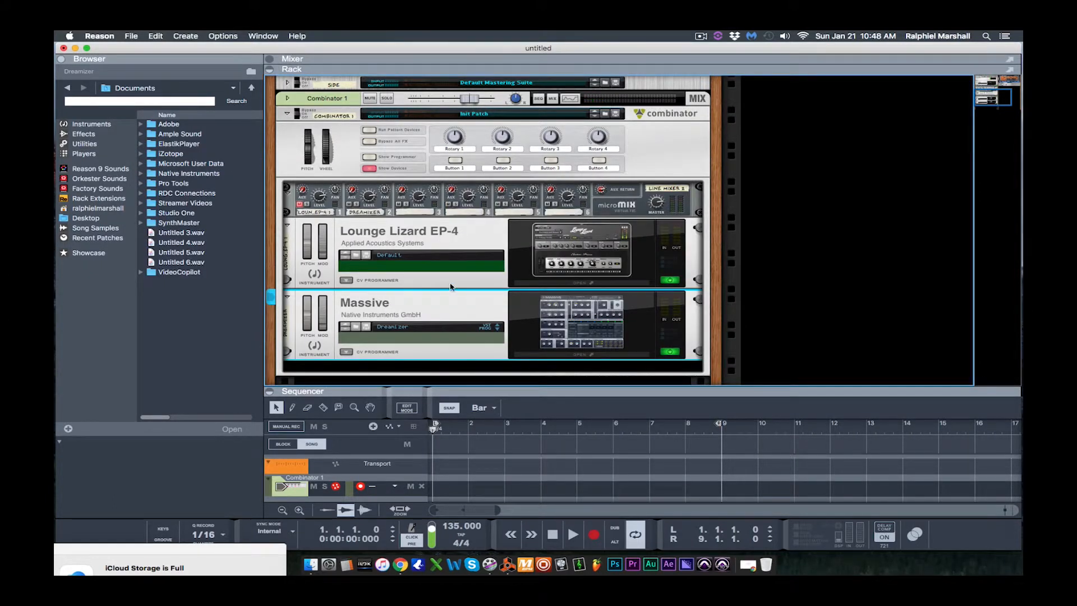
- Add the Tone2 ElectraX instrument inside the Combinator, directly below Massive
{"action": "scroll", "coordinate": [440, 325], "scroll_direction": "down", "scroll_amount": 2}
{"action": "left_click", "coordinate": [442, 316]}
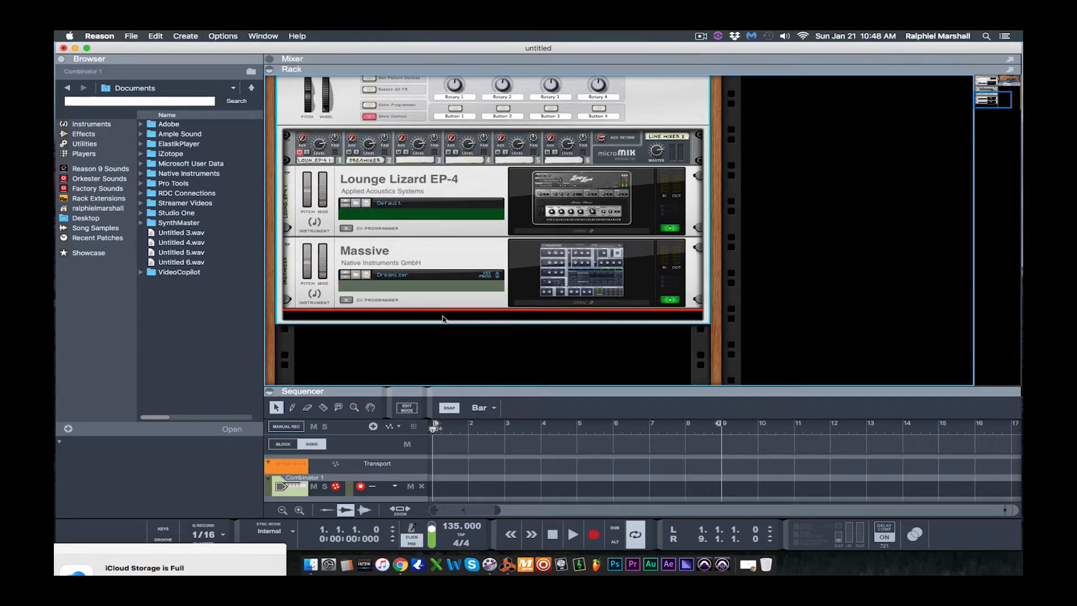
{"action": "left_click", "coordinate": [91, 124]}
{"action": "left_click", "coordinate": [212, 256]}
{"action": "scroll", "coordinate": [211, 263], "scroll_direction": "down", "scroll_amount": 15}
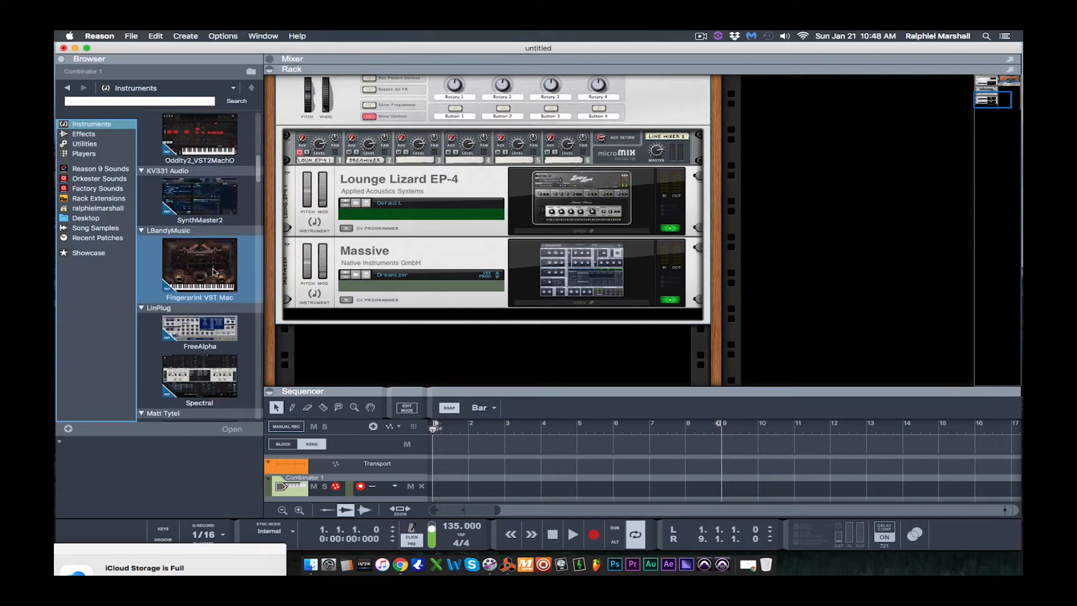
{"action": "scroll", "coordinate": [210, 273], "scroll_direction": "down", "scroll_amount": 10}
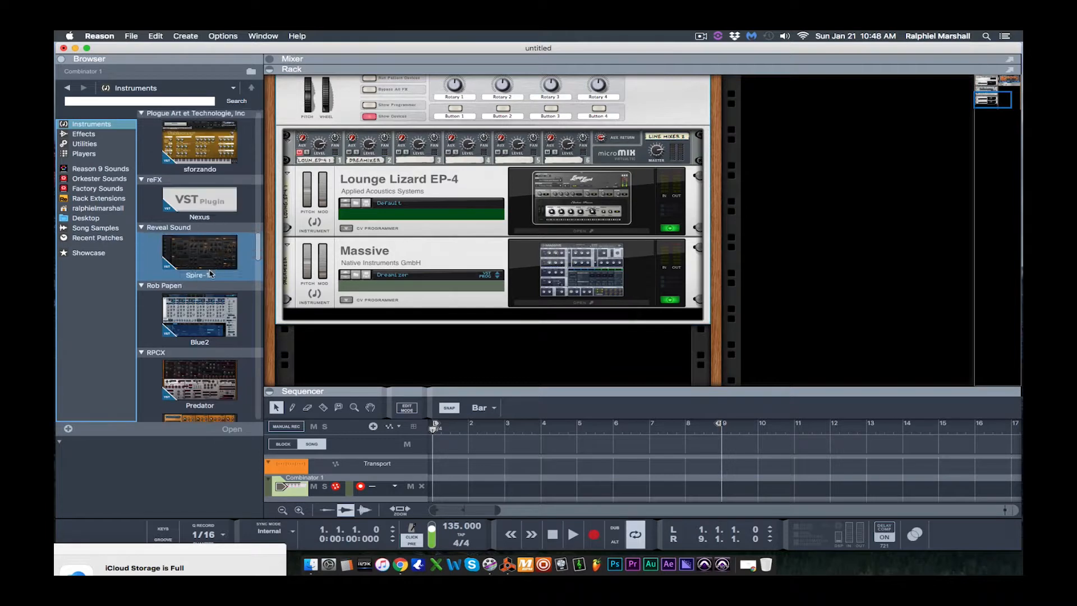
{"action": "scroll", "coordinate": [211, 273], "scroll_direction": "down", "scroll_amount": 5}
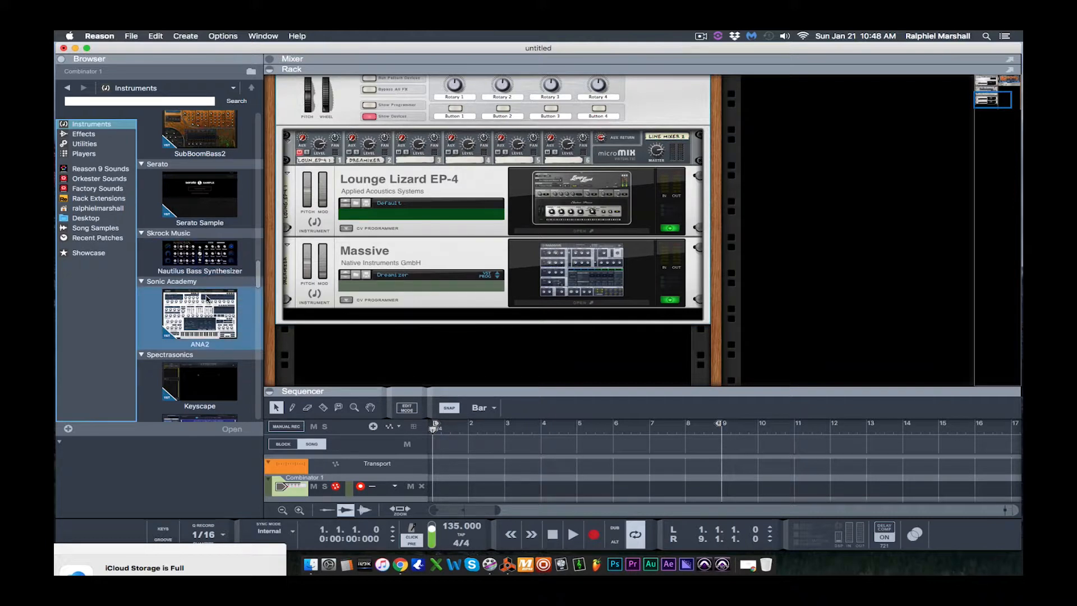
{"action": "scroll", "coordinate": [207, 298], "scroll_direction": "down", "scroll_amount": 4}
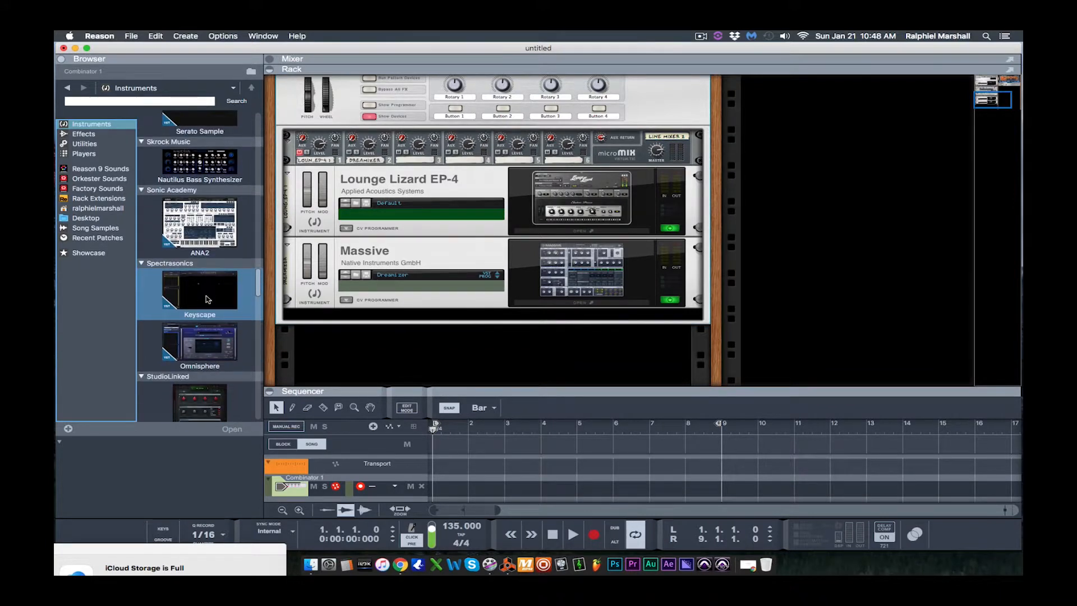
{"action": "scroll", "coordinate": [208, 291], "scroll_direction": "down", "scroll_amount": 1}
{"action": "scroll", "coordinate": [211, 283], "scroll_direction": "down", "scroll_amount": 2}
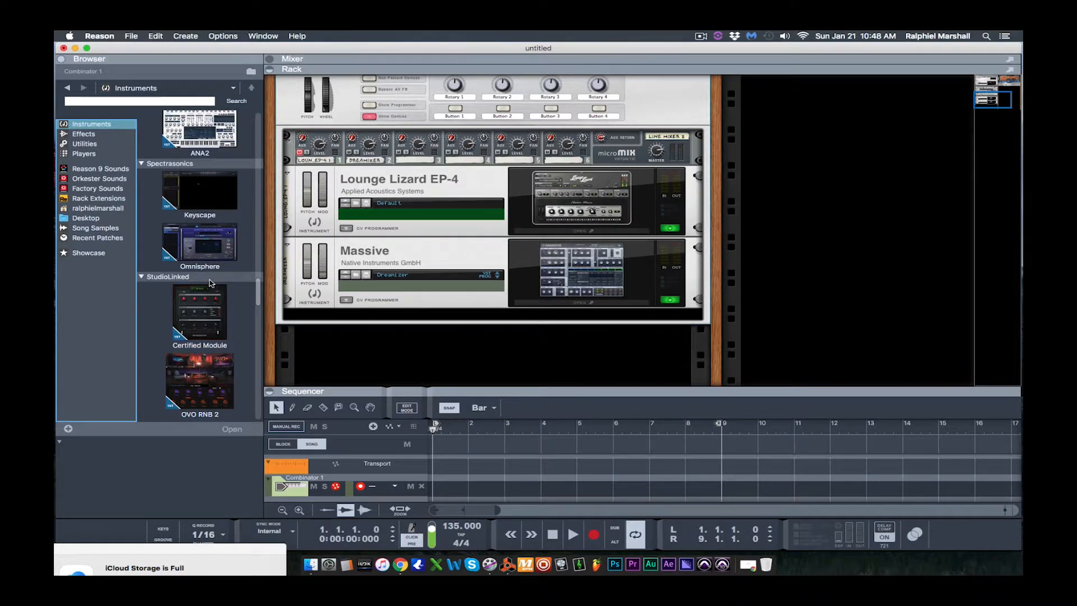
{"action": "scroll", "coordinate": [203, 240], "scroll_direction": "down", "scroll_amount": 2}
{"action": "scroll", "coordinate": [202, 239], "scroll_direction": "down", "scroll_amount": 10}
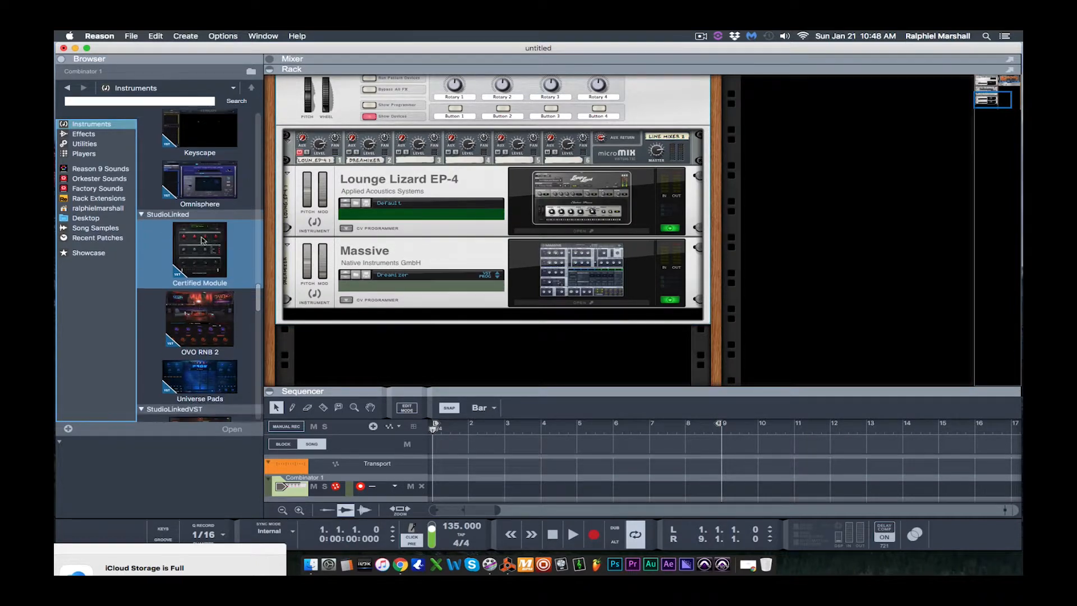
{"action": "left_click_drag", "start_coordinate": [193, 336], "coordinate": [422, 309]}
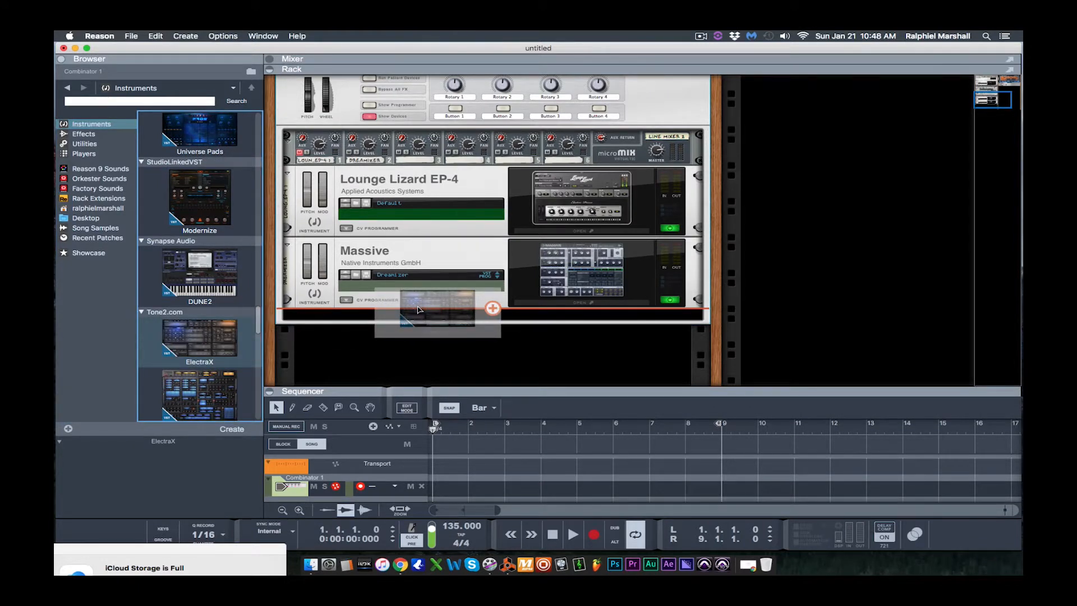
{"action": "left_click_drag", "start_coordinate": [417, 309], "coordinate": [420, 309]}
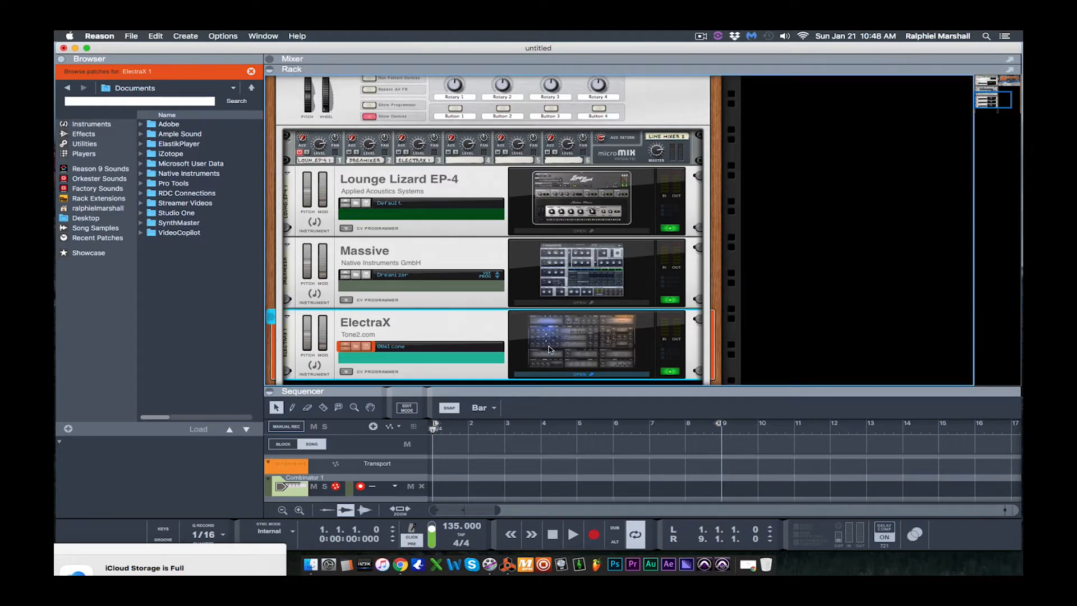
- Open ElectraX's interface and switch its preset browser to the User bank
{"action": "left_click", "coordinate": [549, 349]}
{"action": "left_click", "coordinate": [138, 118]}
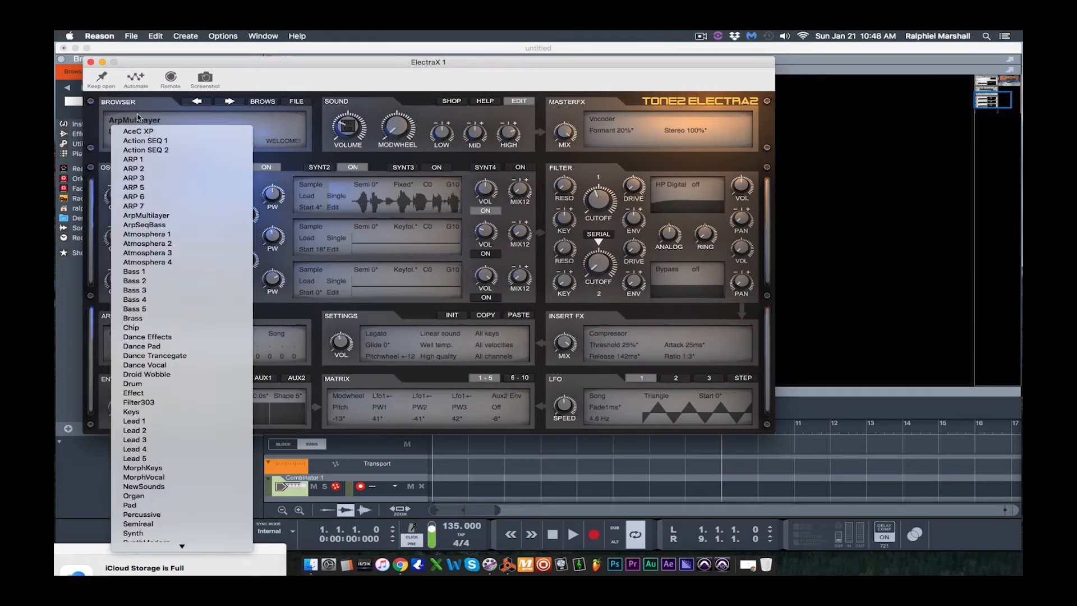
{"action": "scroll", "coordinate": [154, 536], "scroll_direction": "down", "scroll_amount": 5}
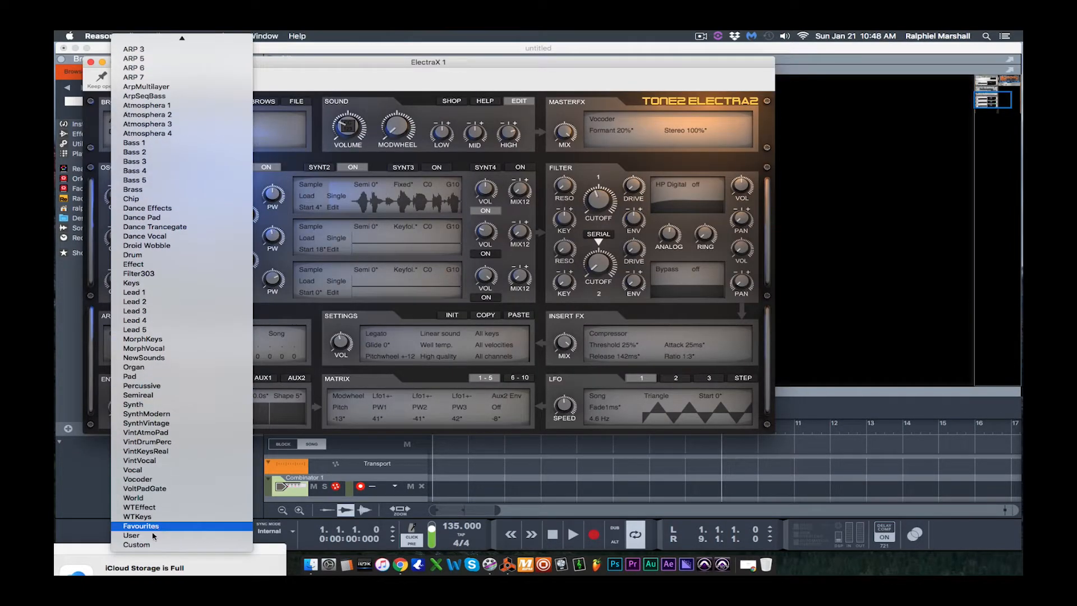
{"action": "left_click", "coordinate": [147, 544]}
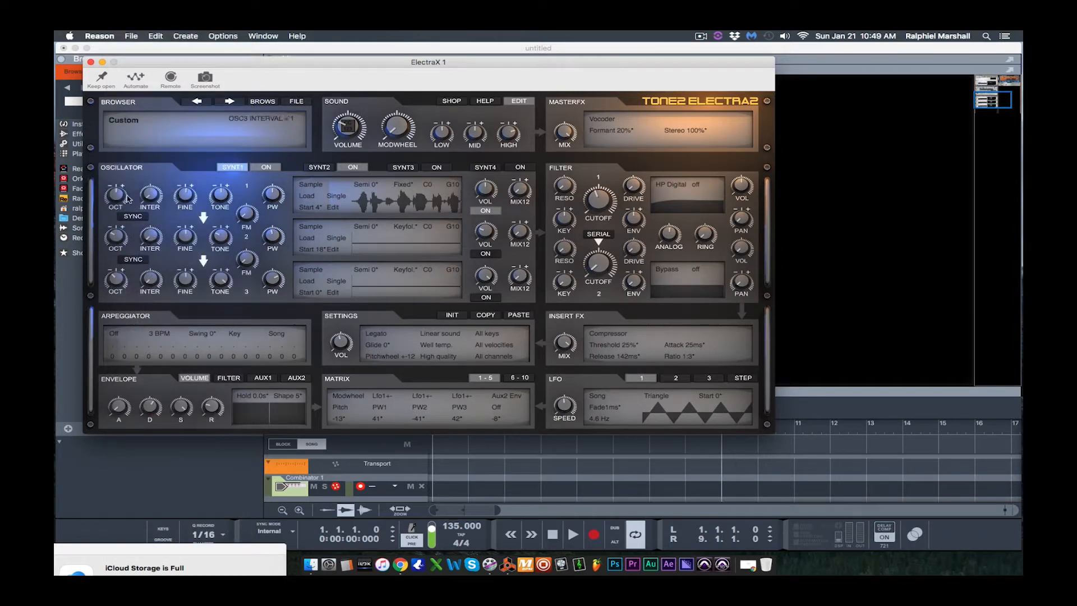
{"action": "left_click", "coordinate": [119, 129]}
{"action": "left_click", "coordinate": [149, 121]}
{"action": "left_click", "coordinate": [126, 130]}
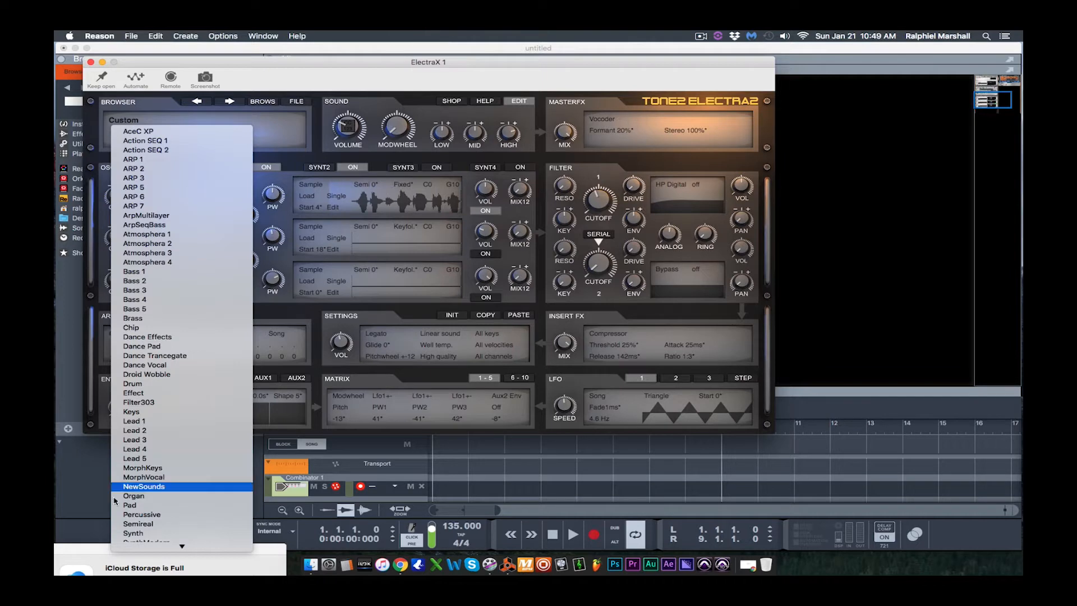
{"action": "scroll", "coordinate": [115, 500], "scroll_direction": "down", "scroll_amount": 5}
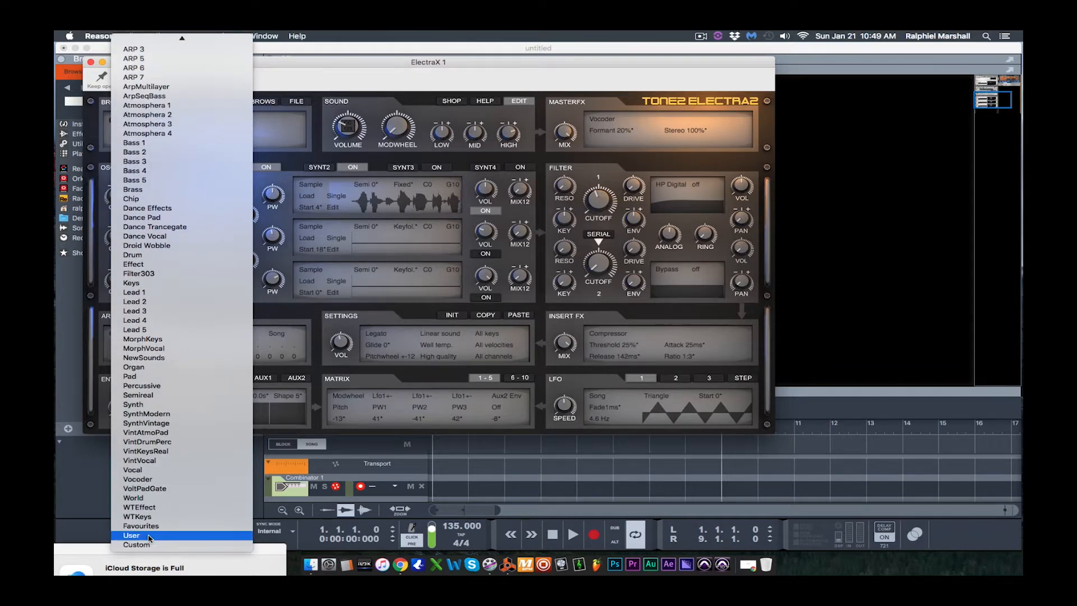
{"action": "left_click", "coordinate": [148, 535]}
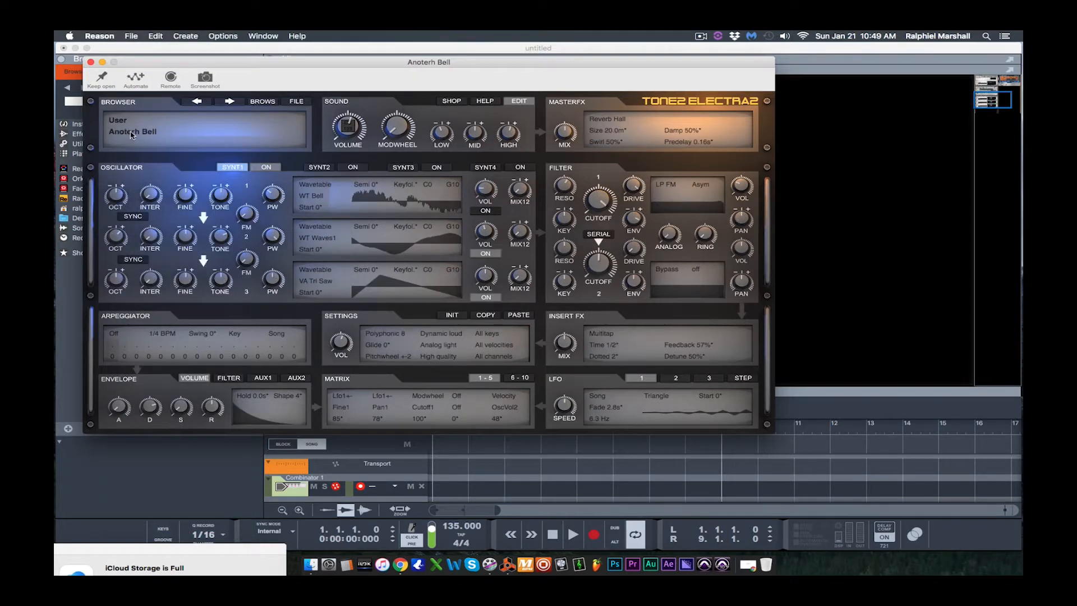
- Audition the Arp, Arp - Bubbly, Arp - Count and Arp - Lanta presets from ElectraX's User bank
{"action": "left_click", "coordinate": [132, 132]}
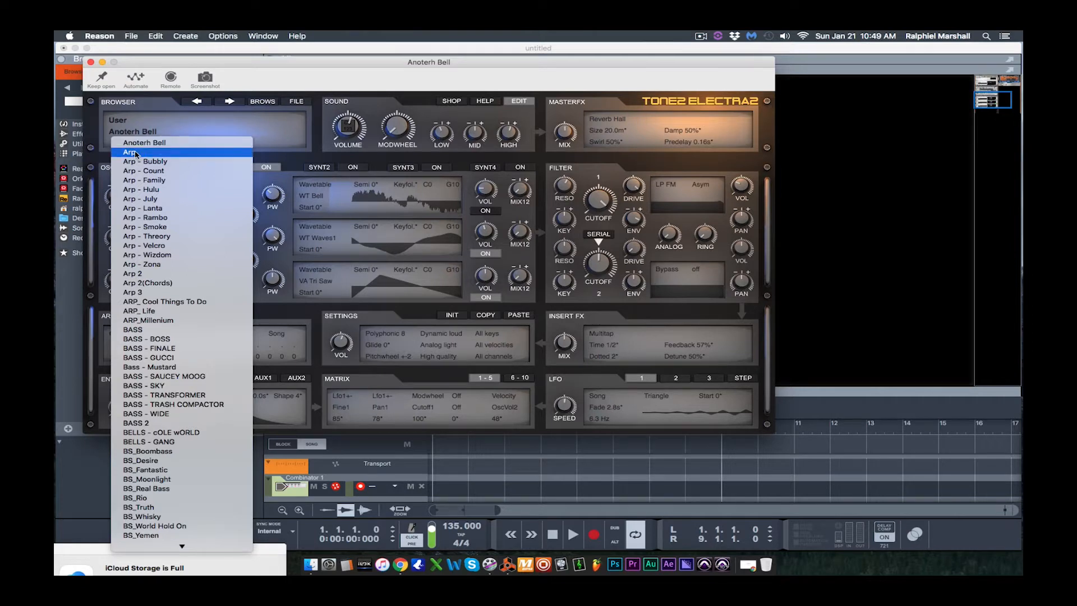
{"action": "left_click", "coordinate": [136, 152]}
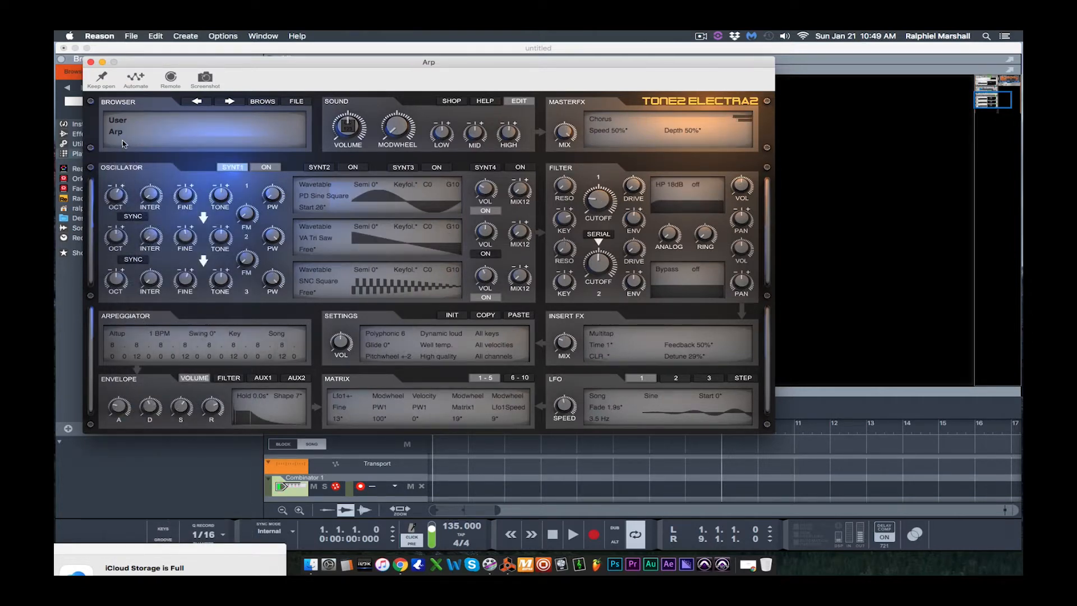
{"action": "left_click", "coordinate": [119, 135]}
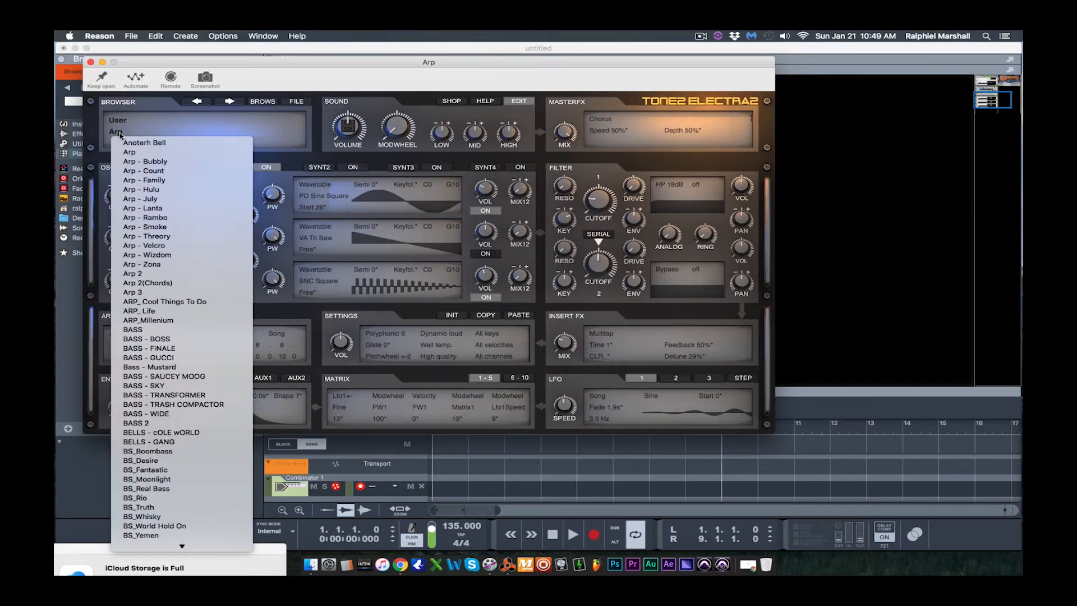
{"action": "left_click", "coordinate": [137, 165]}
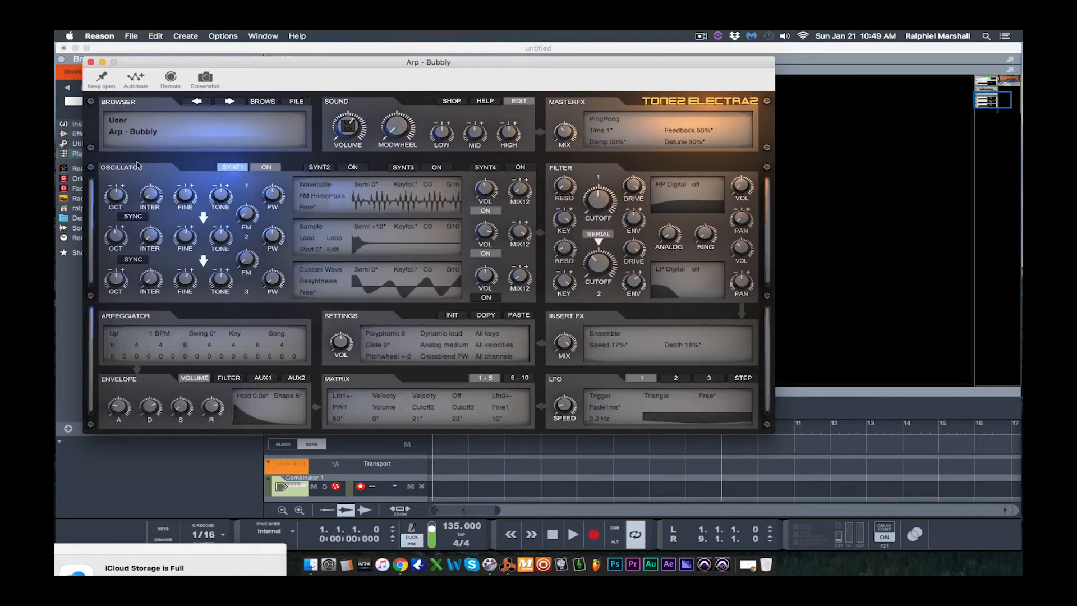
{"action": "left_click", "coordinate": [134, 134]}
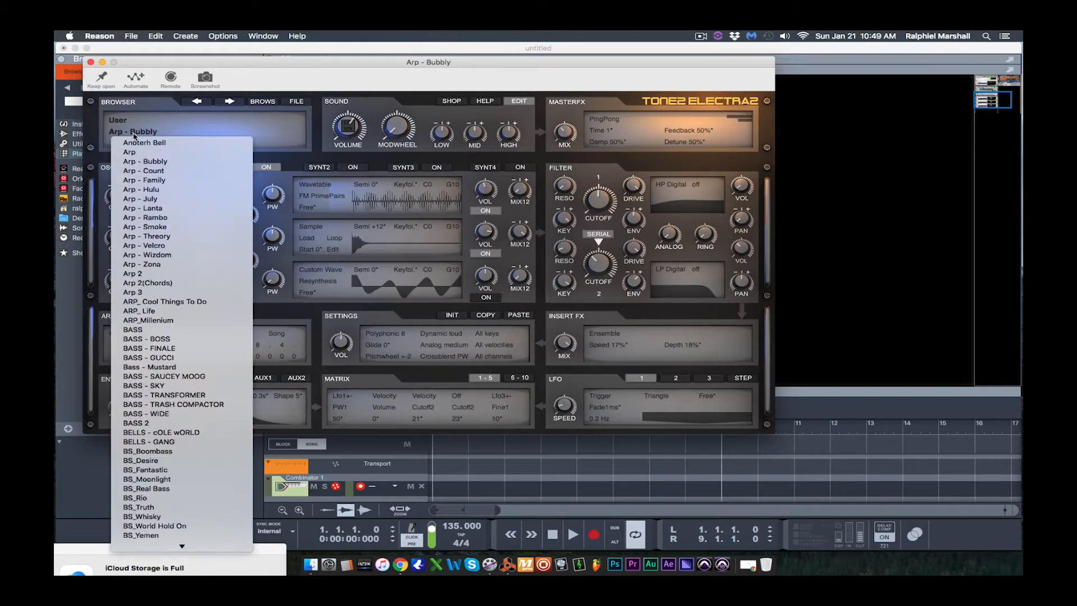
{"action": "left_click", "coordinate": [145, 171]}
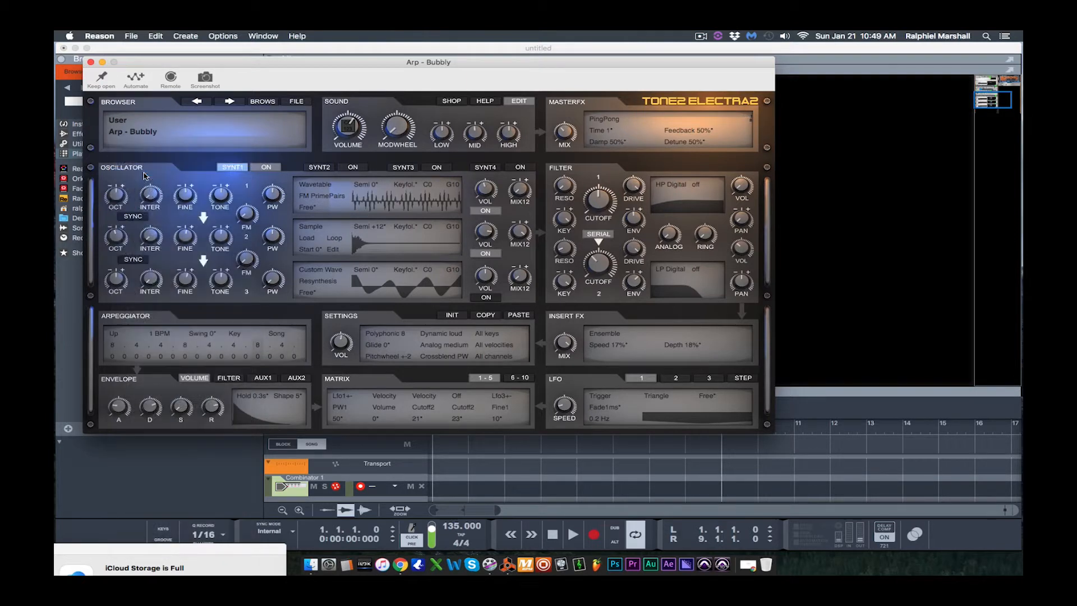
{"action": "left_click", "coordinate": [125, 134]}
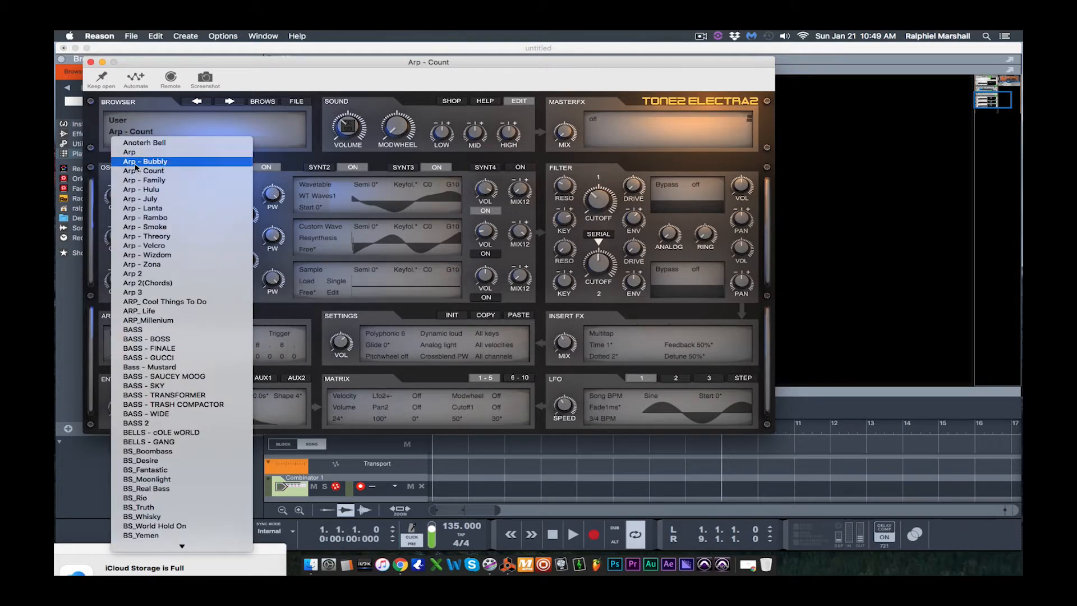
{"action": "left_click", "coordinate": [144, 208]}
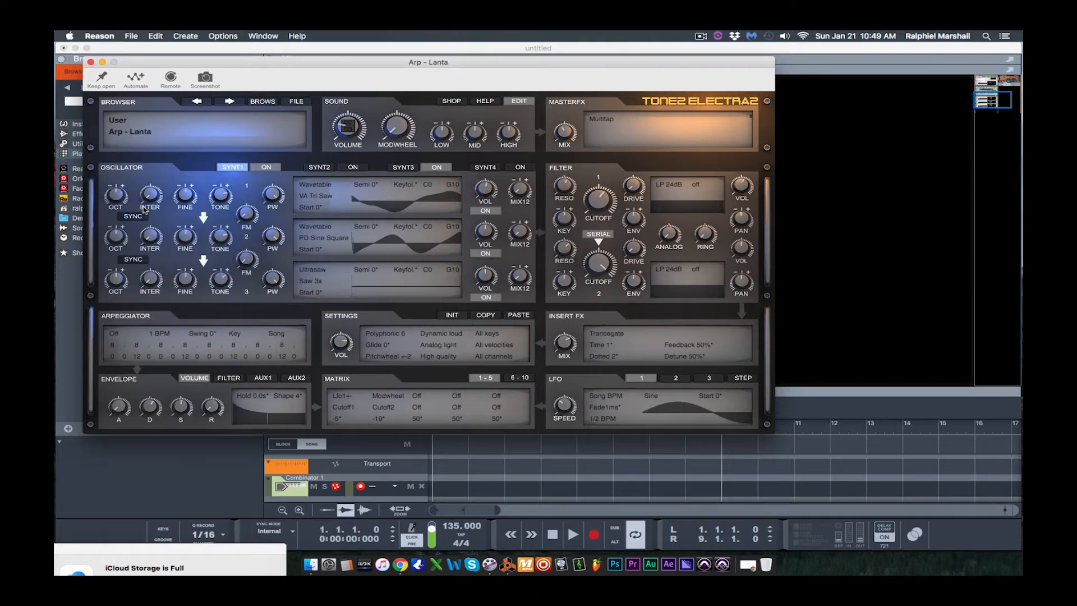
- Load the Arp 3 preset in ElectraX and set its arpeggiator tempo to 1/2 BPM, closing the window when done
{"action": "left_click", "coordinate": [136, 133]}
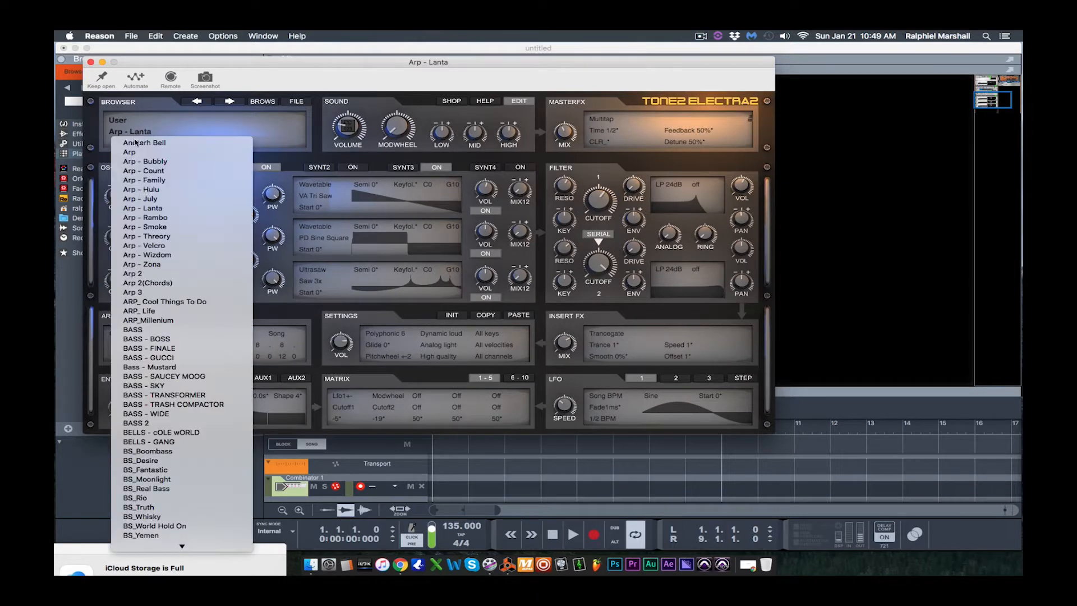
{"action": "left_click", "coordinate": [165, 295]}
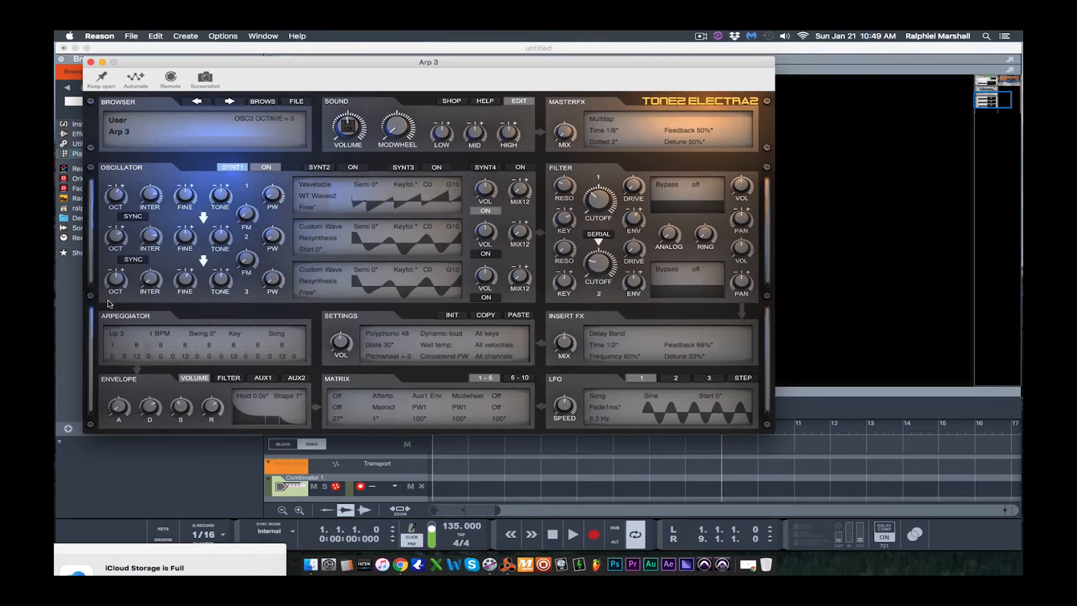
{"action": "left_click", "coordinate": [158, 335]}
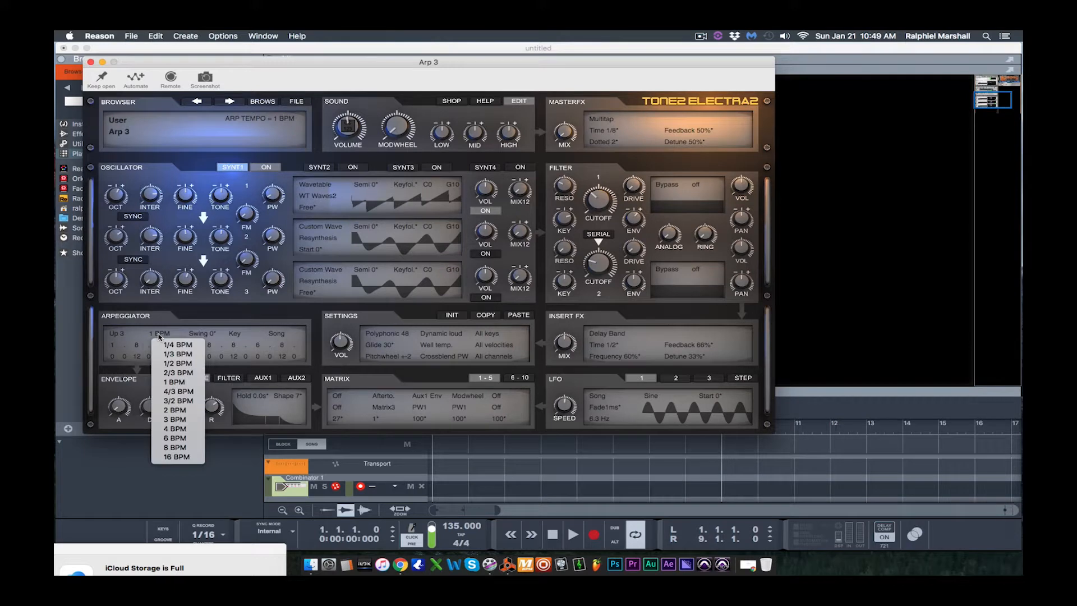
{"action": "left_click", "coordinate": [180, 364]}
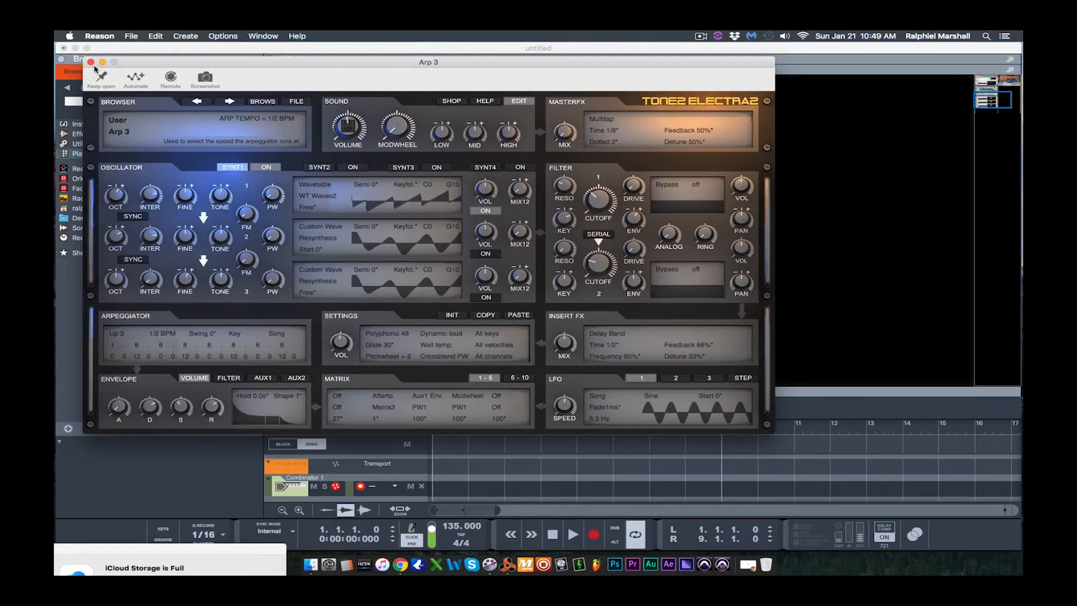
{"action": "left_click", "coordinate": [91, 63]}
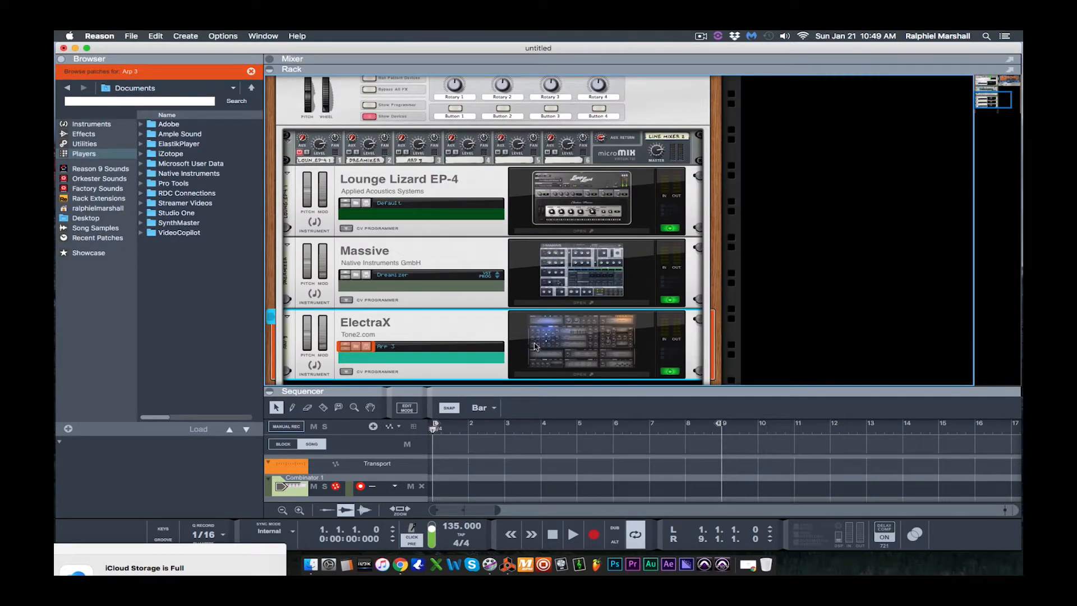
- Unmute the Lounge Lizard channel and adjust the pan of the ElectraX channel on the line mixer
{"action": "left_click", "coordinate": [300, 155]}
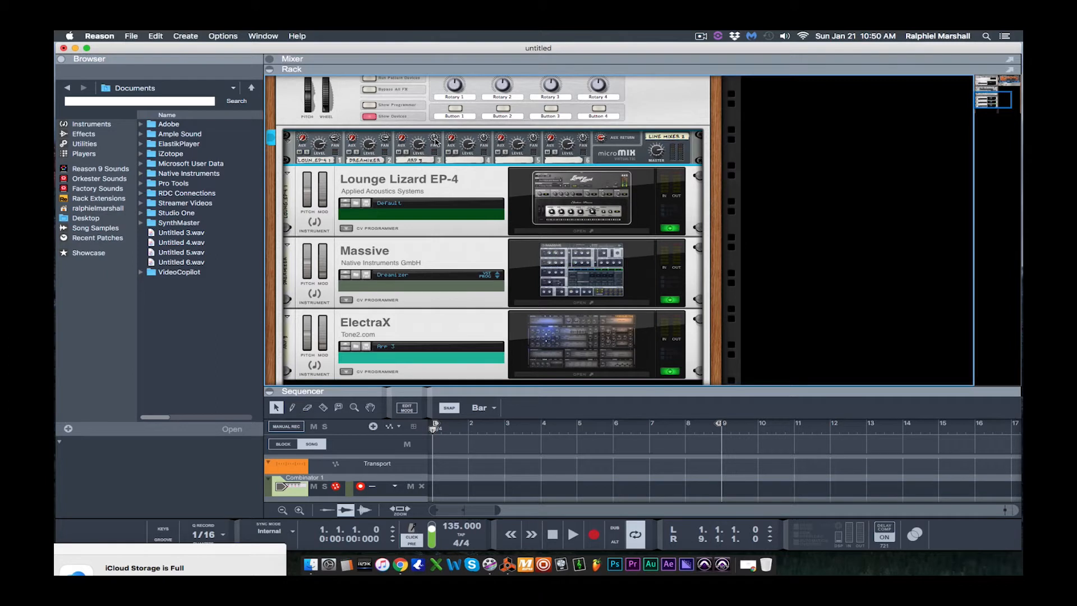
{"action": "mouse_move", "coordinate": [435, 139]}
{"action": "left_click_drag", "start_coordinate": [435, 139], "coordinate": [424, 117]}
- Set the line mixer levels to about 88 for the ElectraX channel and 67 for the Massive channel
{"action": "left_click_drag", "start_coordinate": [419, 142], "coordinate": [420, 156]}
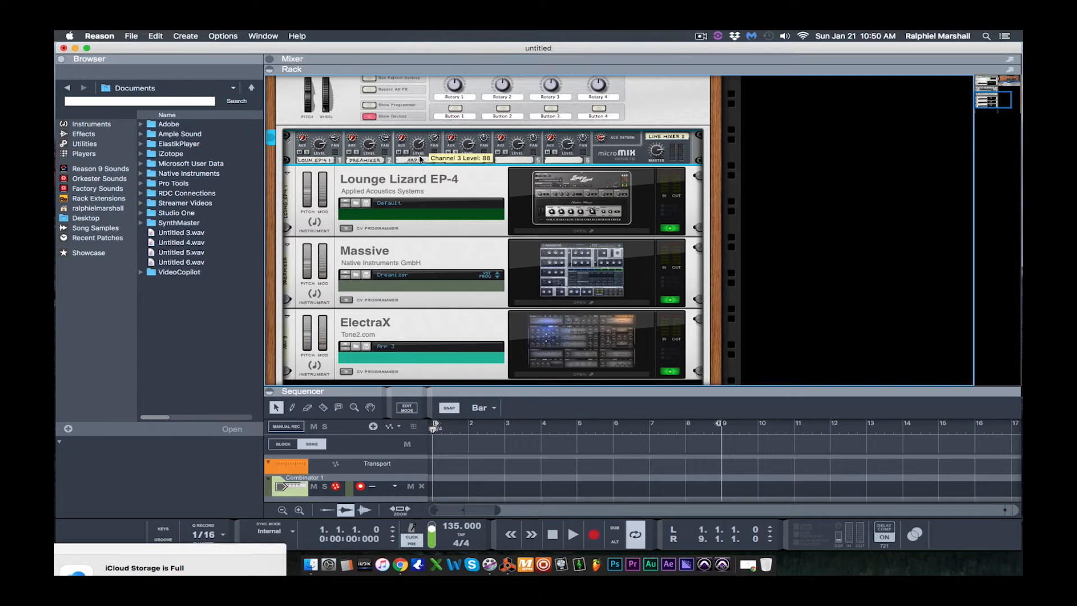
{"action": "left_click_drag", "start_coordinate": [420, 162], "coordinate": [420, 163]}
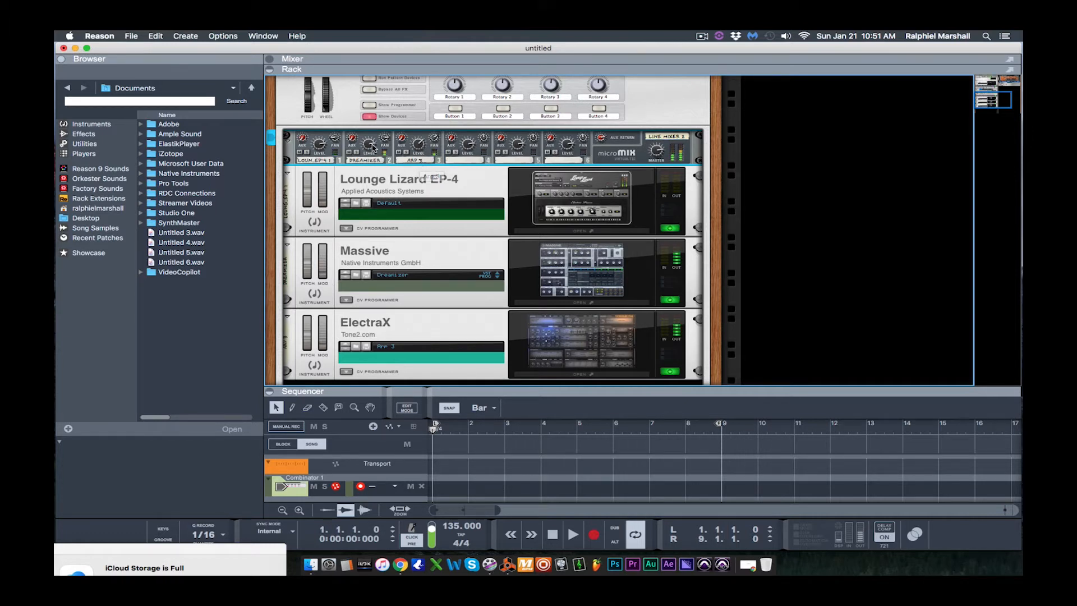
{"action": "left_click_drag", "start_coordinate": [372, 145], "coordinate": [379, 178]}
{"action": "mouse_move", "coordinate": [368, 156]}
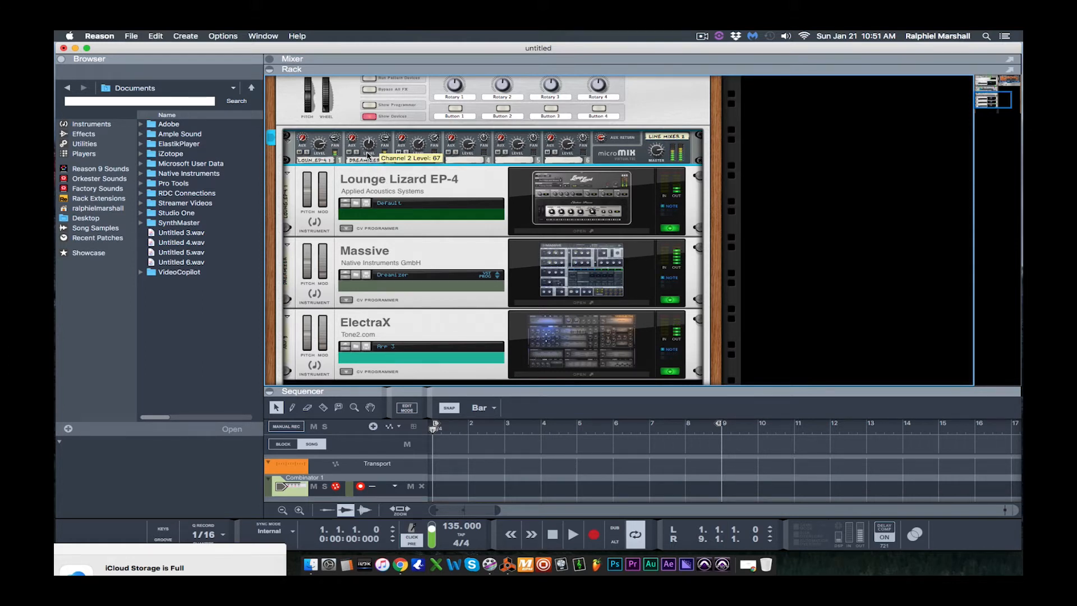